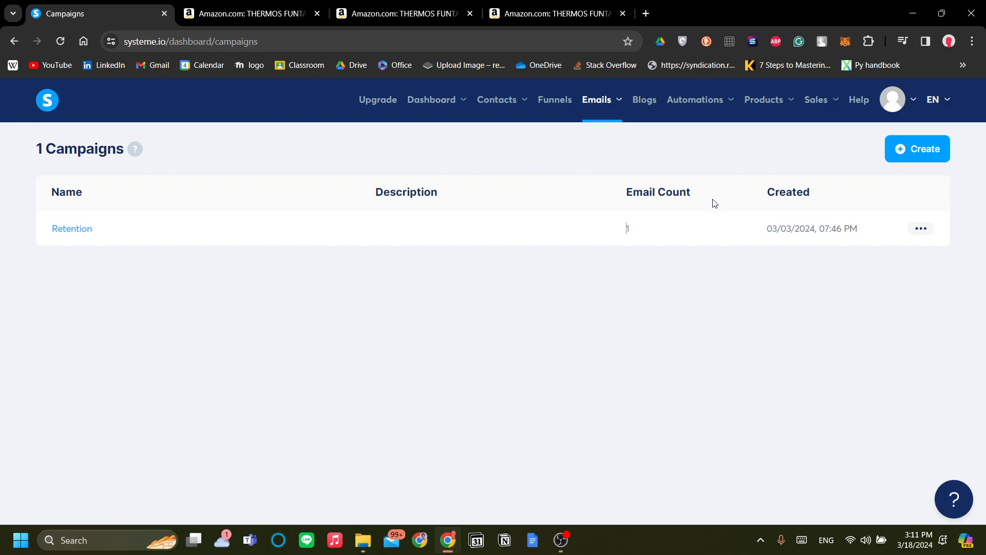
Step: Look through the account's email campaigns list and its funnels list, ending on the campaigns
mouse_move(604, 113)
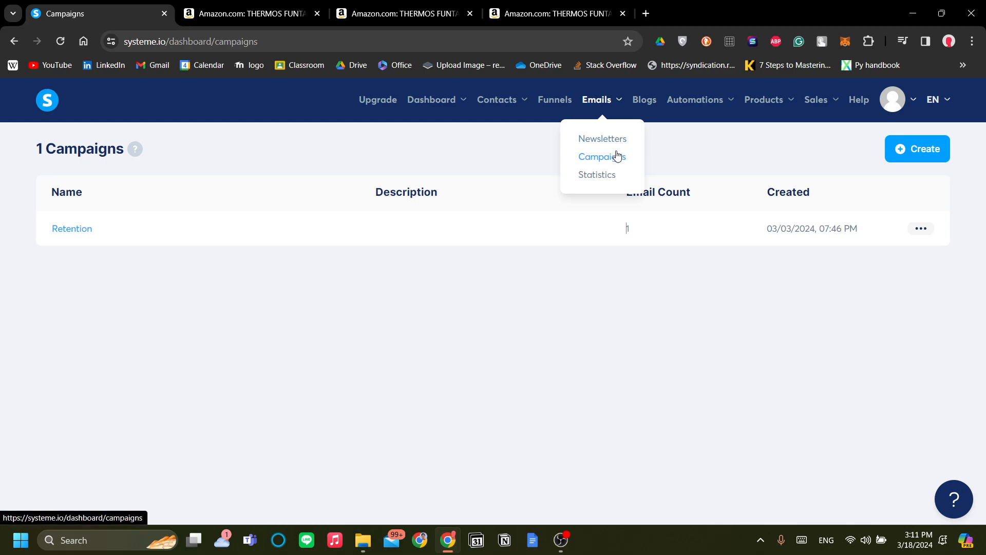
click(597, 174)
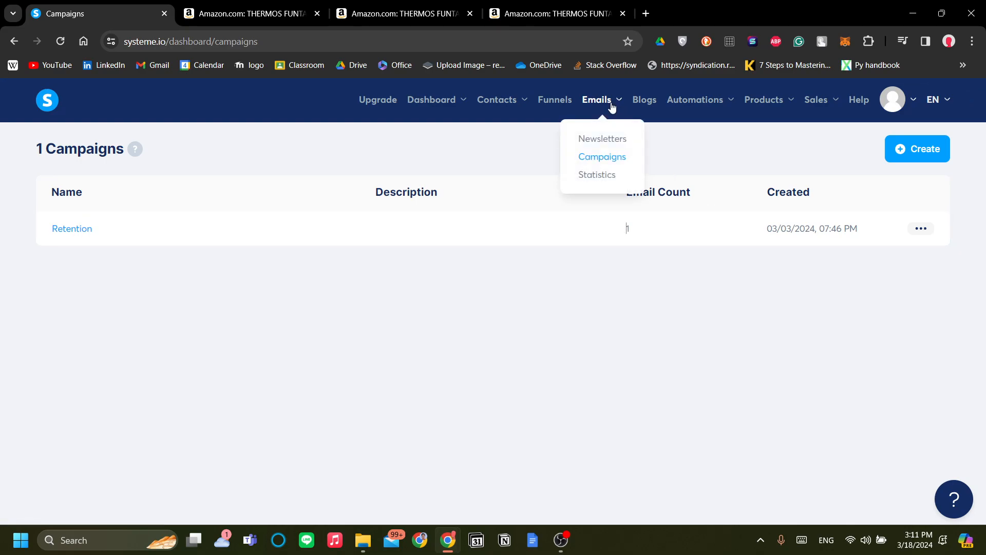
click(562, 101)
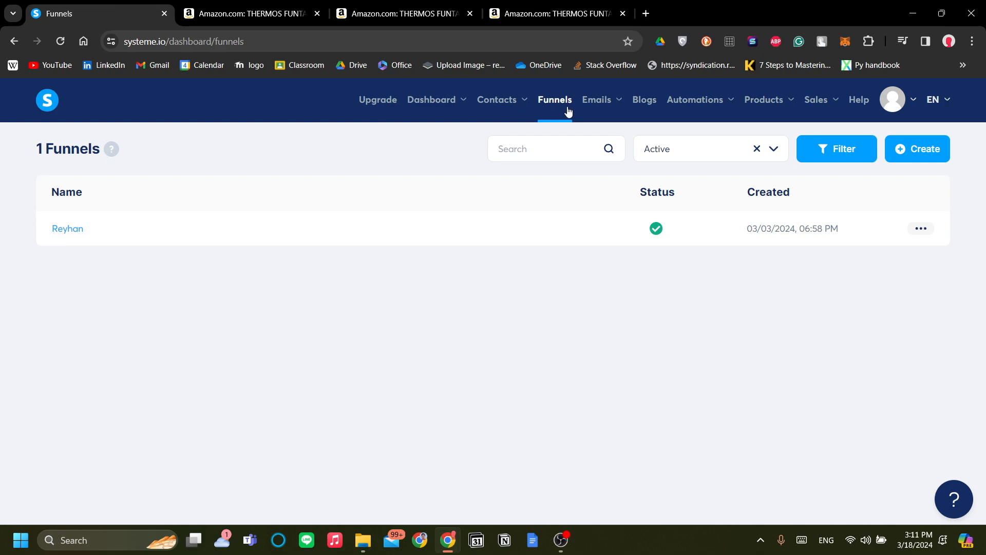
mouse_move(600, 110)
click(610, 162)
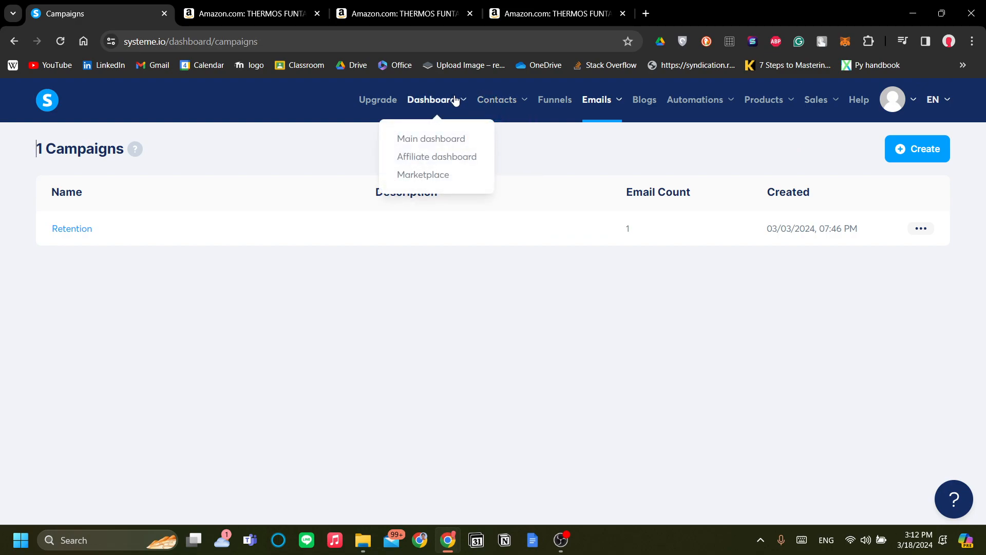
Step: Review the step configuration of the existing funnel and return to the funnels list
click(564, 106)
click(77, 236)
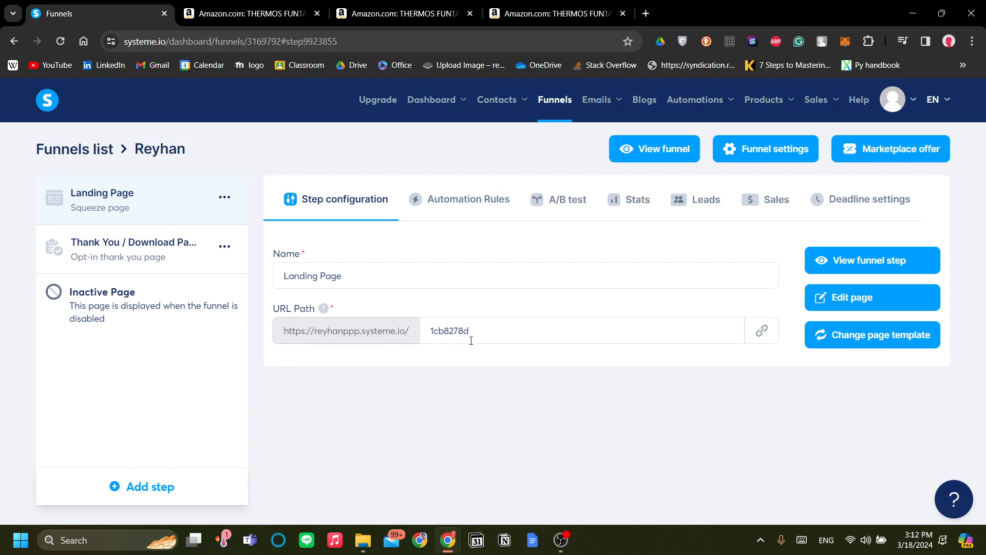
click(106, 154)
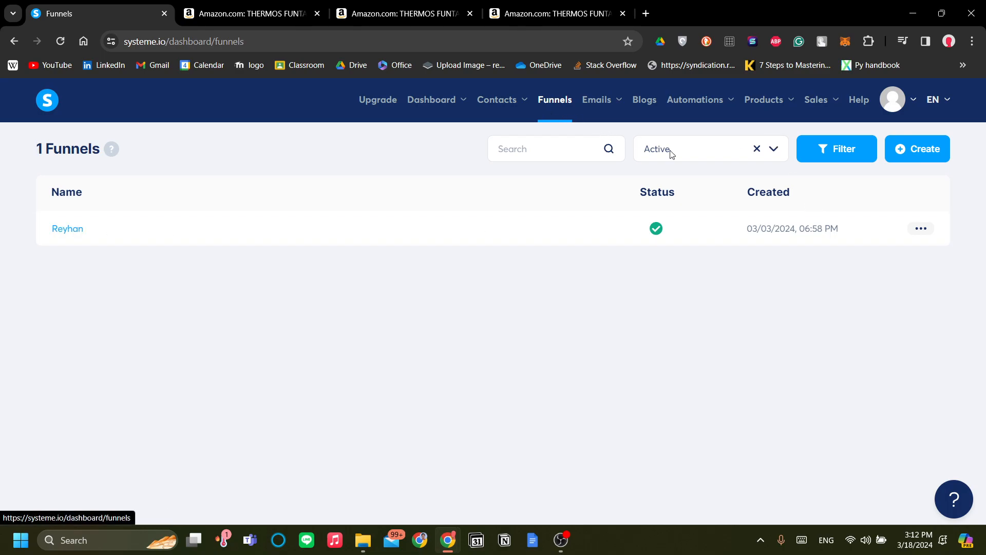
Step: Start a new funnel named Marketing with the goal Build an audience
click(926, 156)
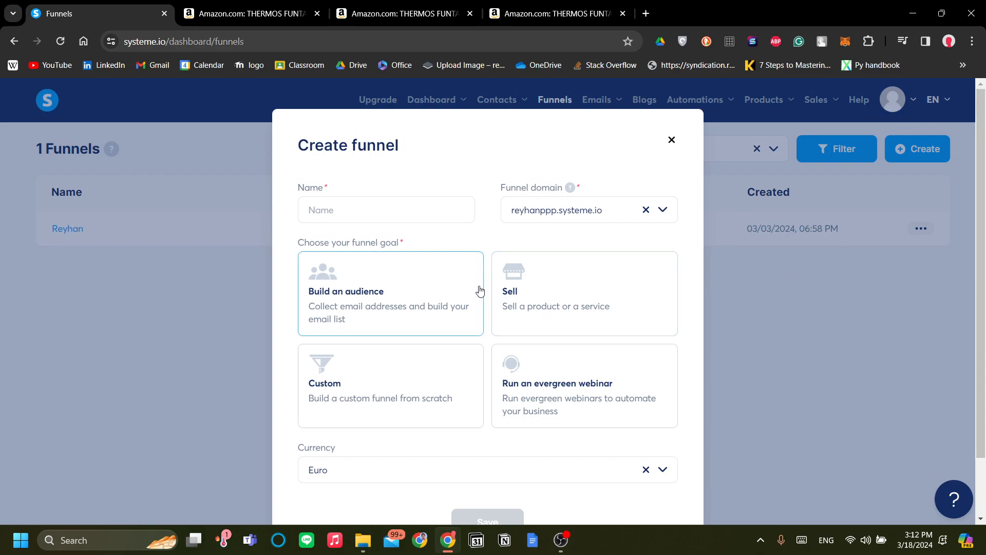
scroll(544, 284, down, 1)
scroll(544, 284, up, 1)
click(362, 214)
text(Marketing)
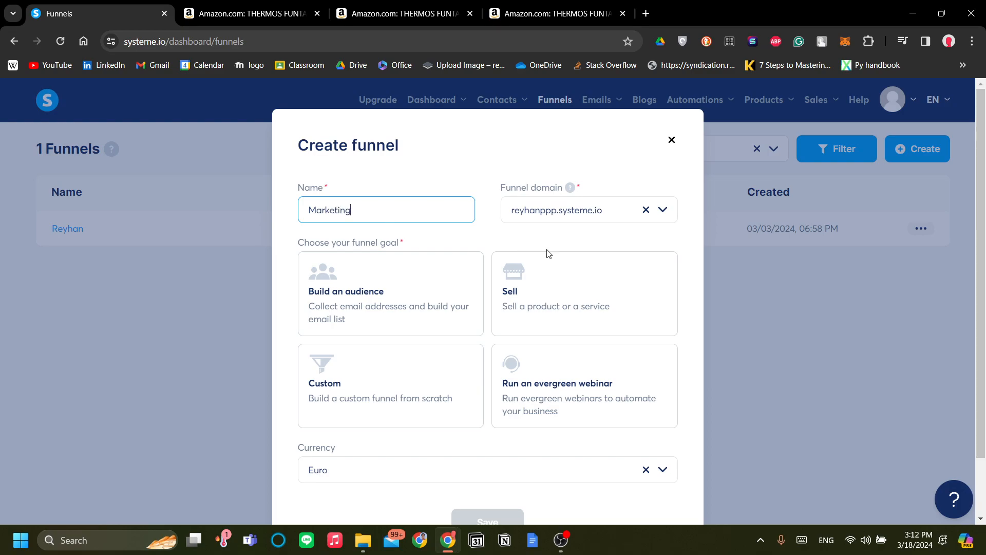
click(428, 318)
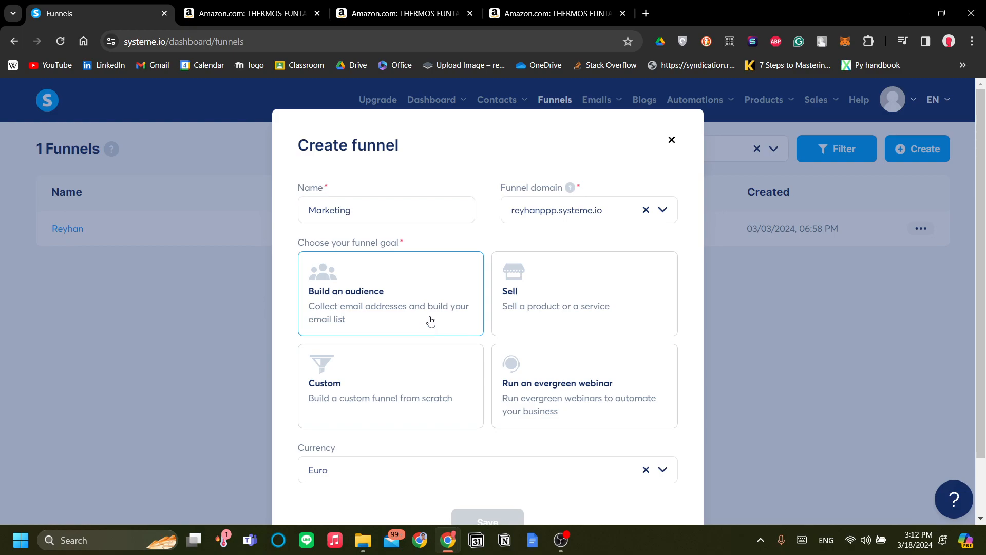
Step: Try searching the currency options for "usd", and set the funnel's currency back to Euro
scroll(430, 321, down, 1)
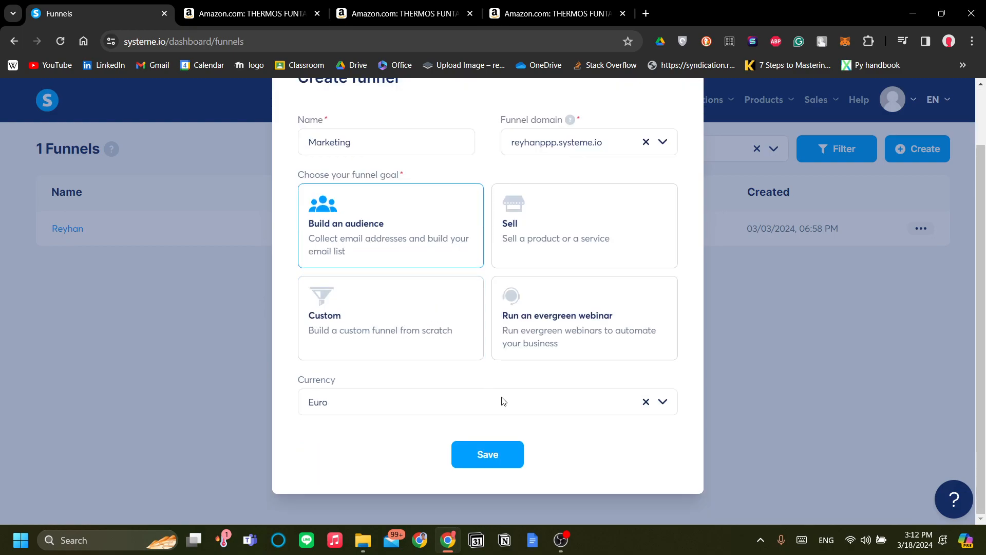
click(510, 407)
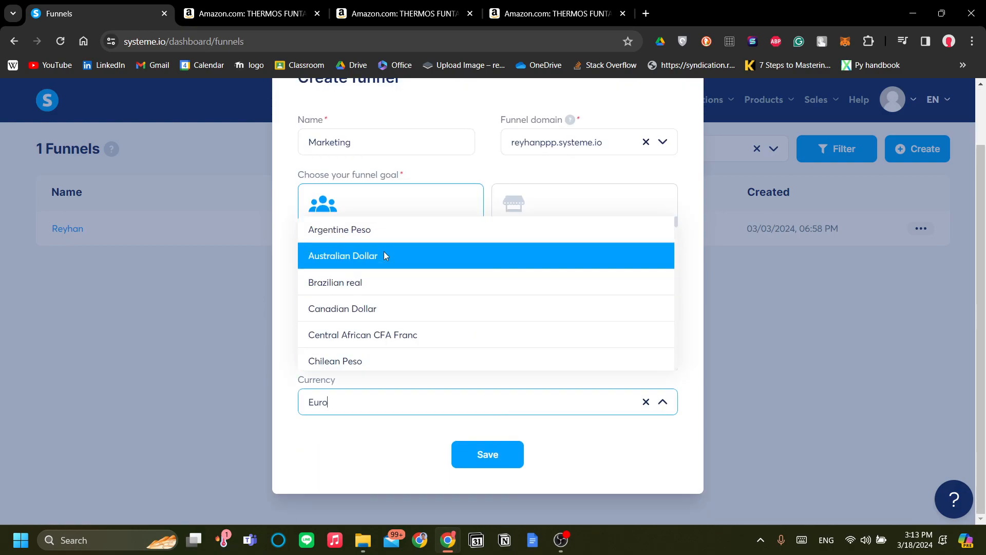
key(ctrl+a)
text(usd)
key(BackSpace)
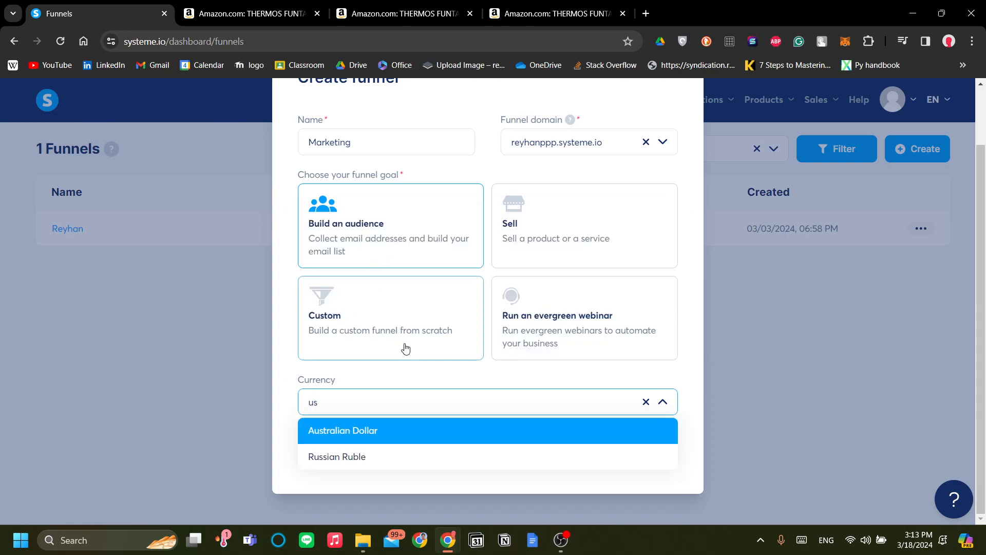
double_click(403, 406)
text(eur)
key(Return)
scroll(482, 338, up, 2)
scroll(583, 257, down, 1)
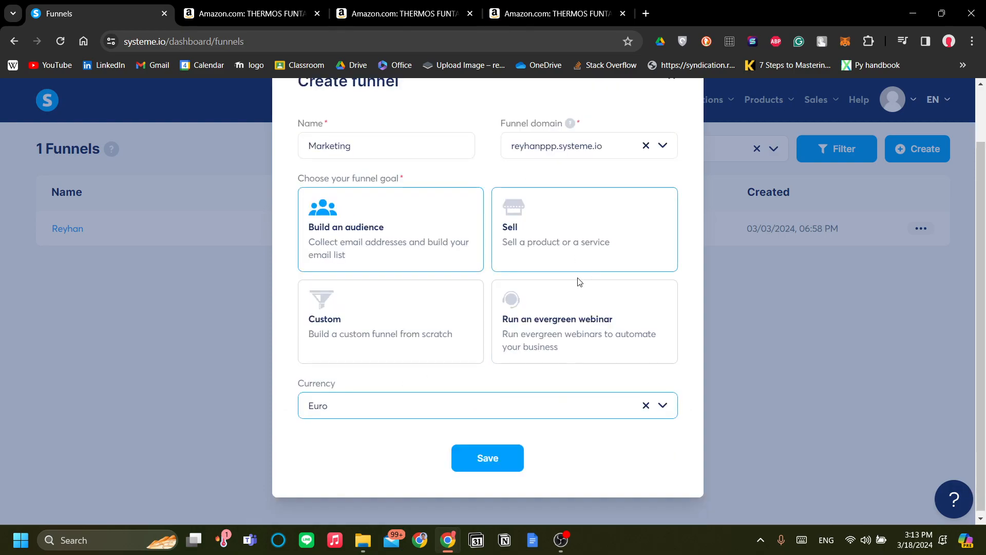
Step: Select the account's existing systeme.io subdomain as the new funnel's domain
scroll(553, 358, up, 1)
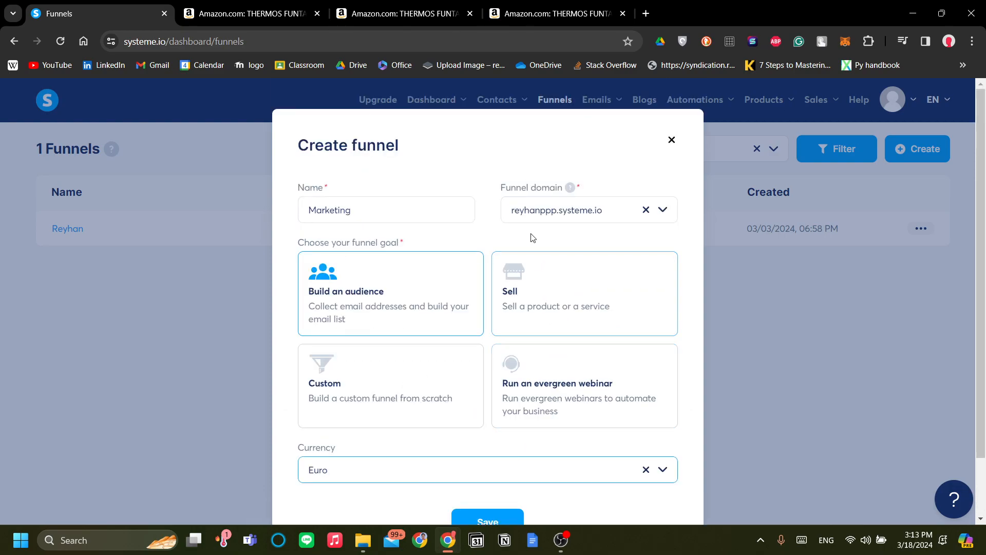
click(571, 217)
click(579, 219)
click(588, 224)
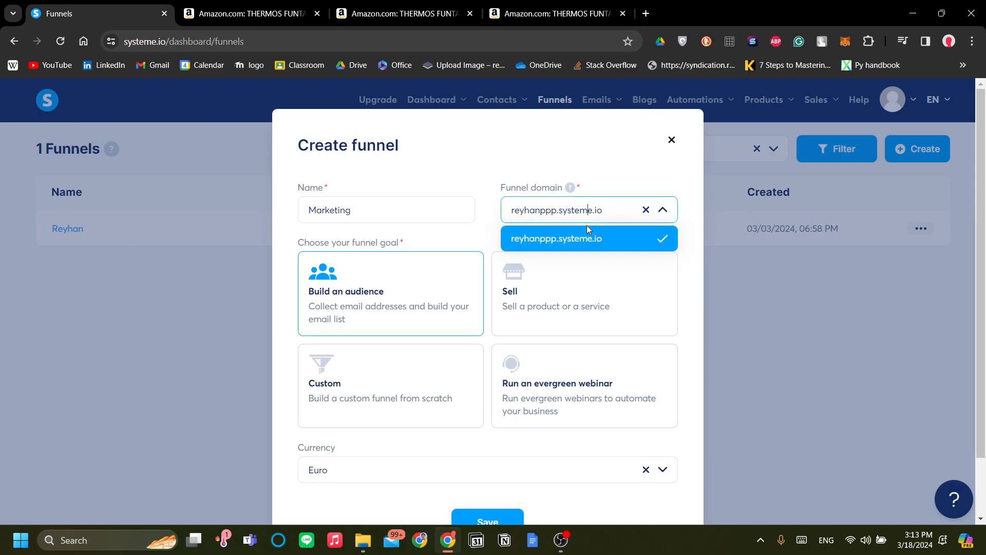
click(588, 245)
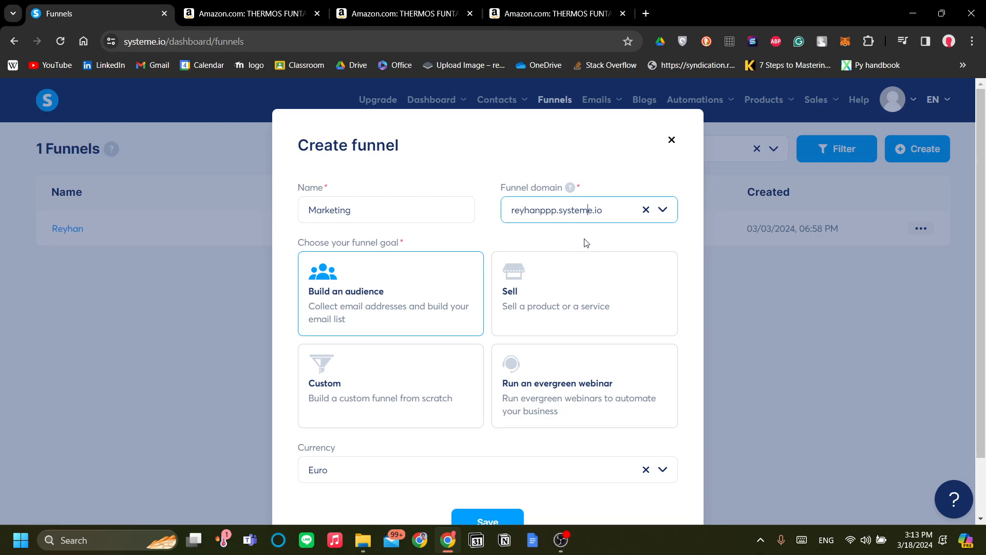
Step: Try the Sell, Run an evergreen webinar and Custom funnel goals, and reselect Build an audience
scroll(592, 246, down, 2)
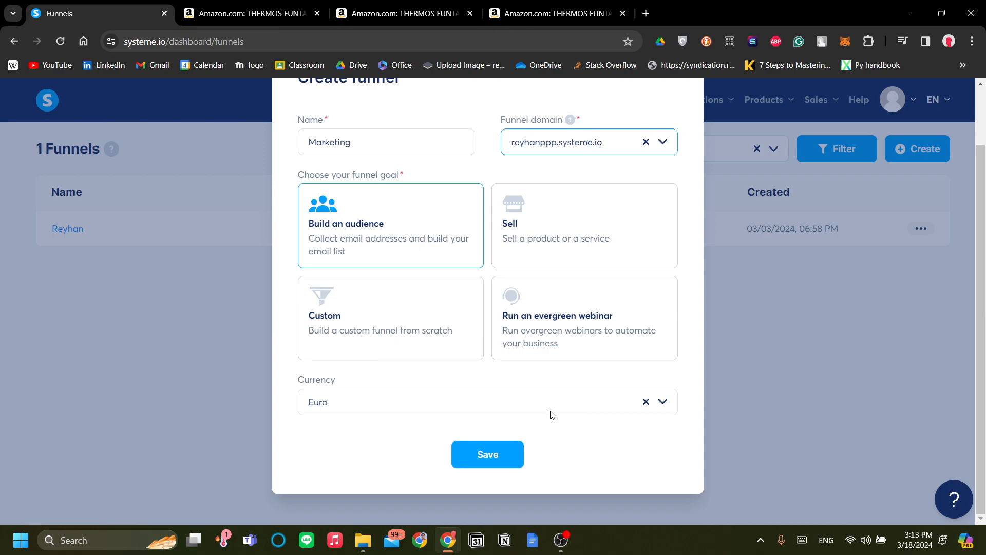
scroll(489, 264, up, 2)
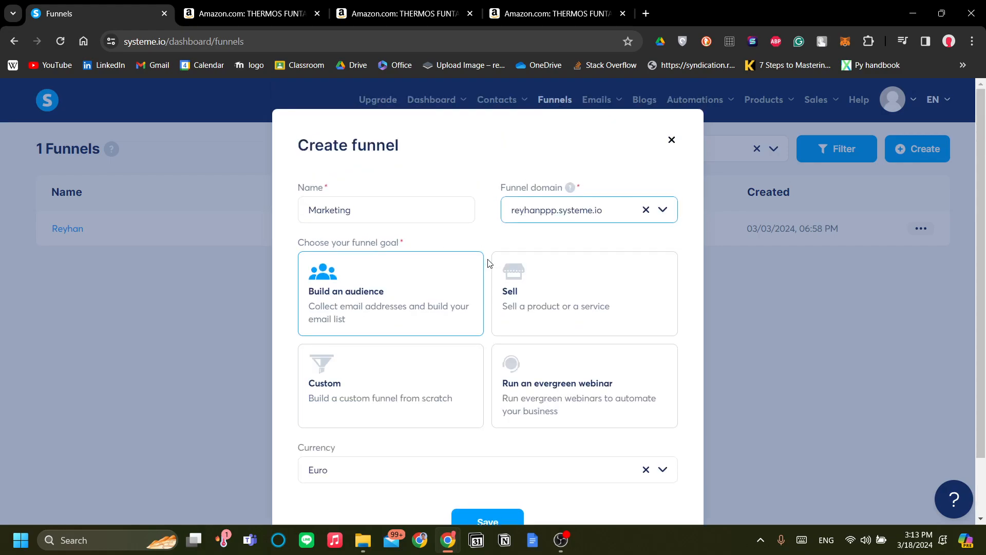
scroll(488, 264, down, 2)
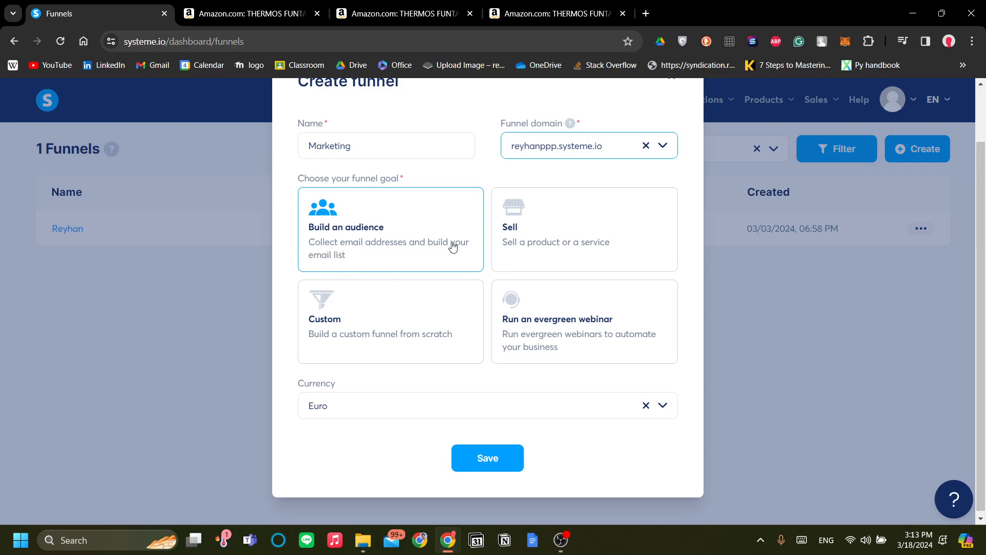
click(544, 254)
click(635, 304)
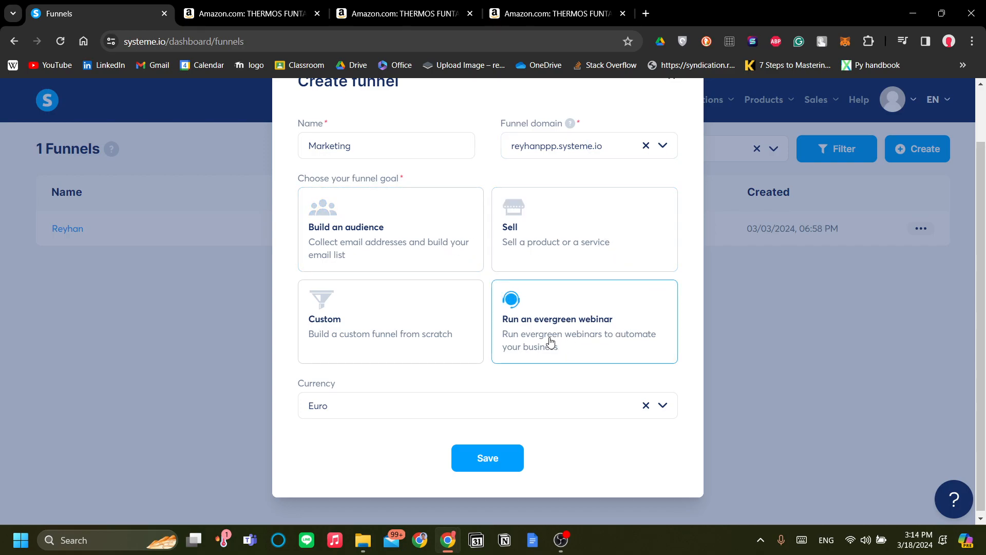
click(423, 321)
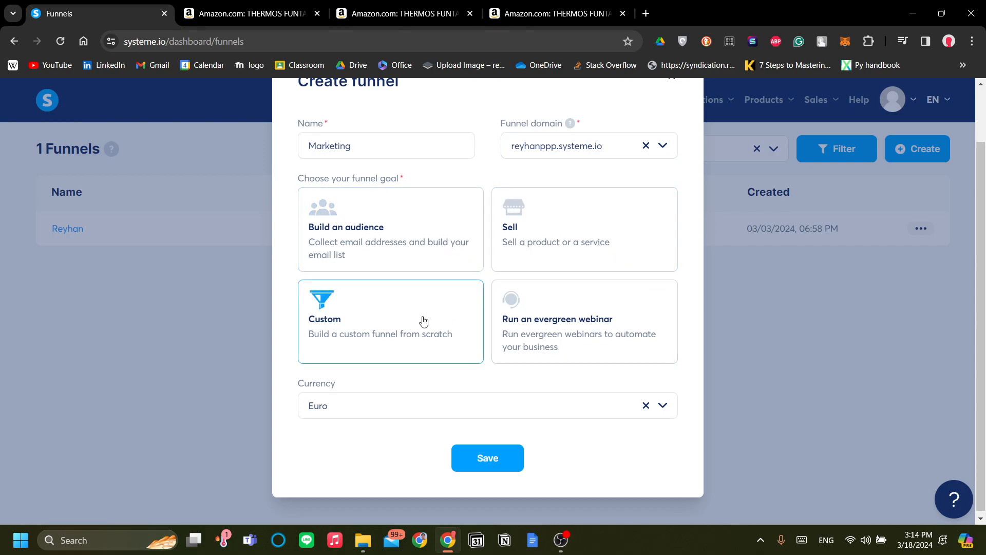
click(443, 255)
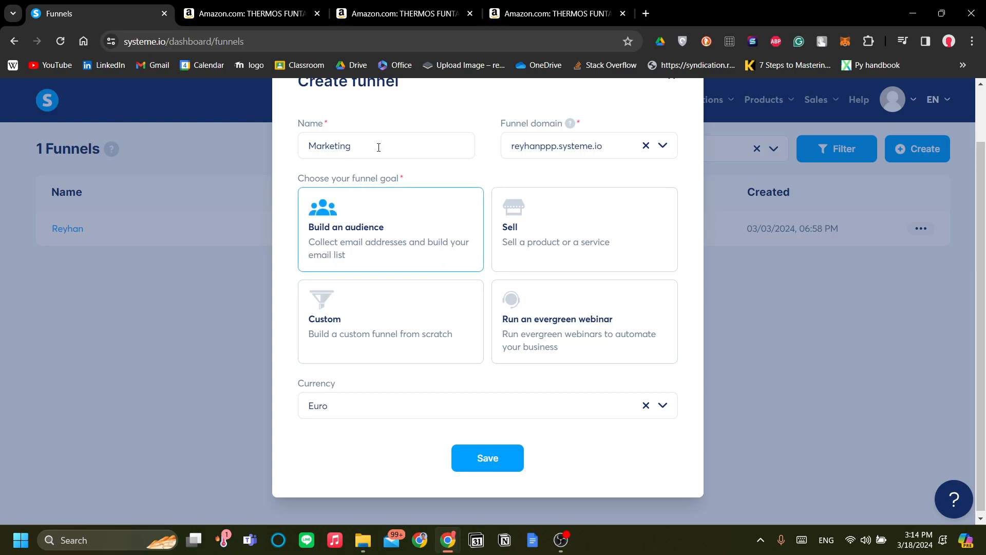
Step: Save the new Marketing funnel
scroll(407, 245, up, 1)
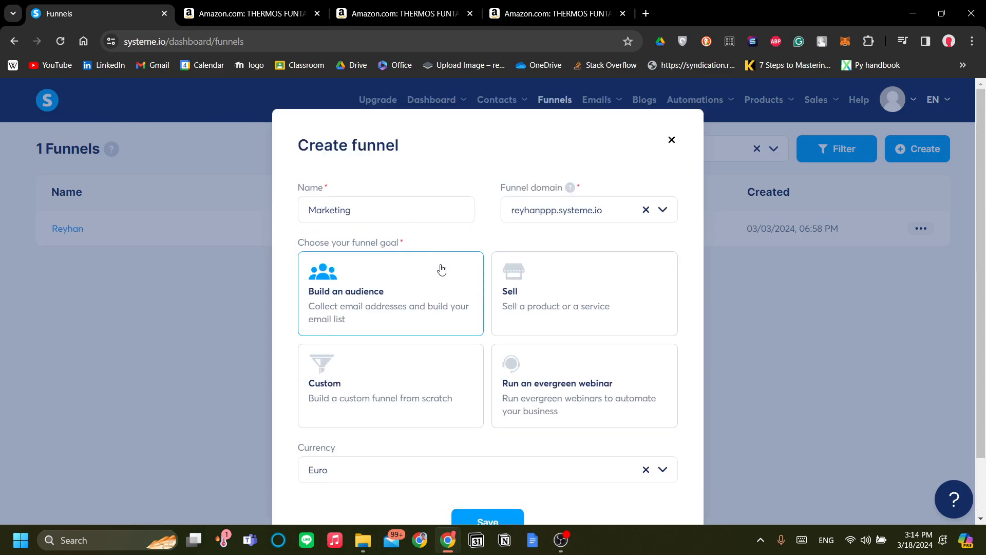
scroll(450, 285, down, 1)
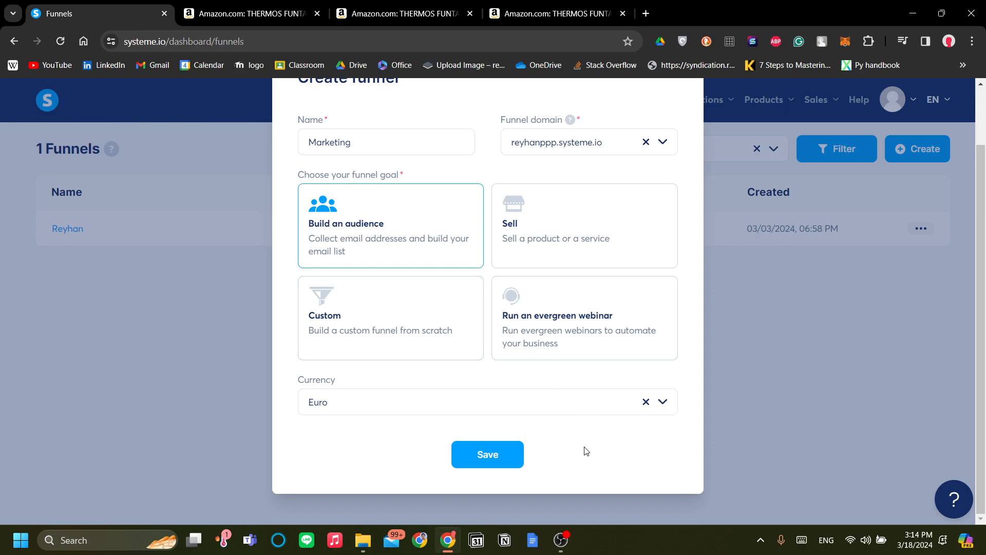
click(495, 463)
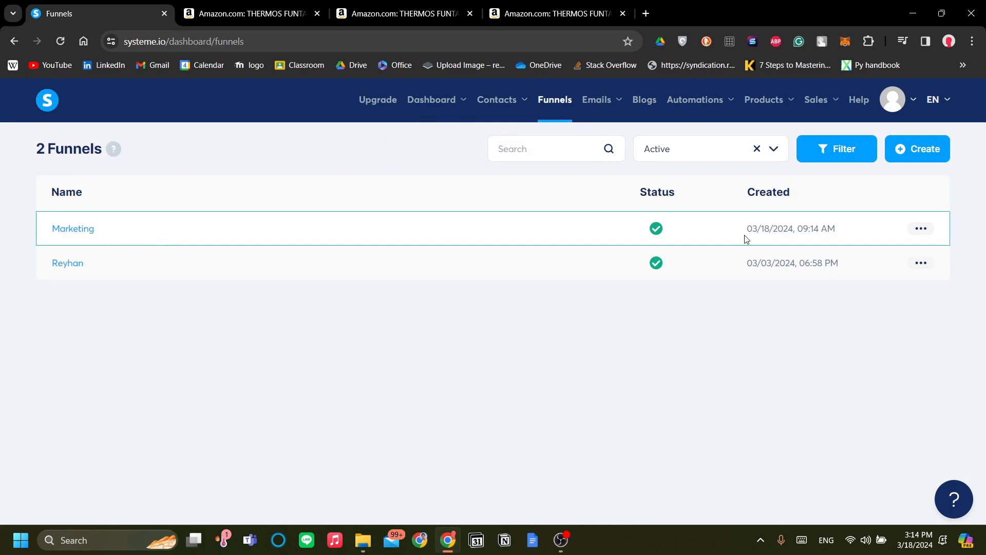
Step: Open the Marketing funnel and compare the templates offered for its Squeeze page and Thank You / Download Page steps
click(82, 229)
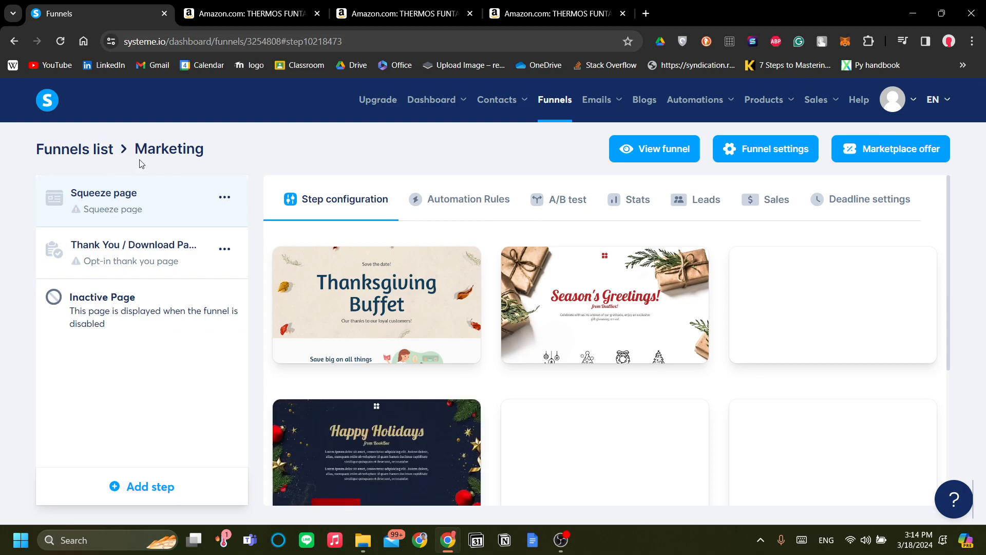
click(159, 203)
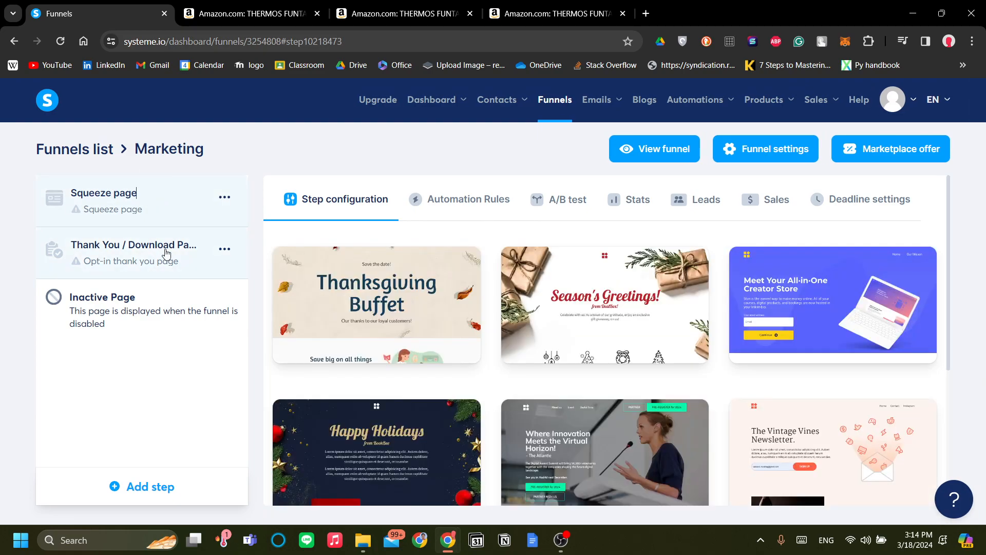
click(162, 249)
click(168, 199)
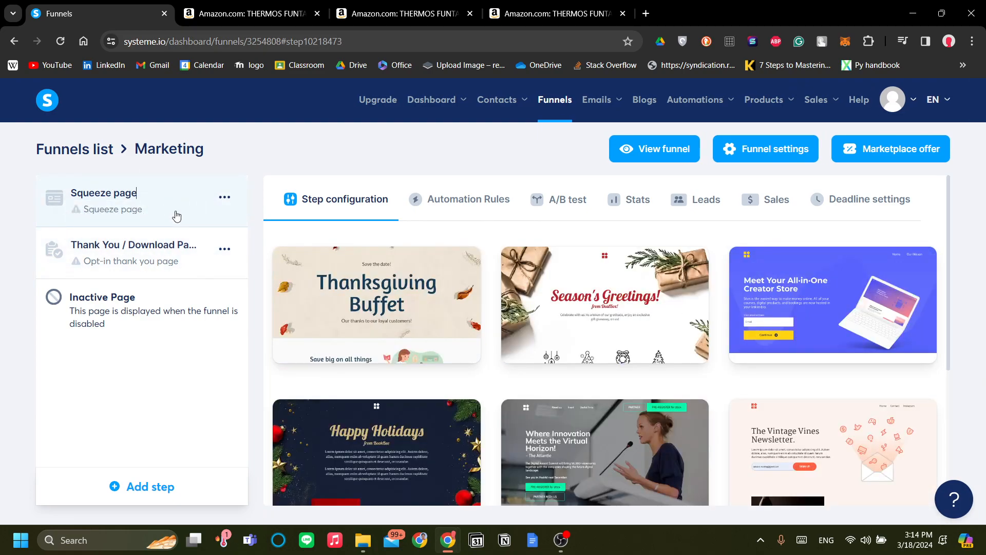
click(188, 242)
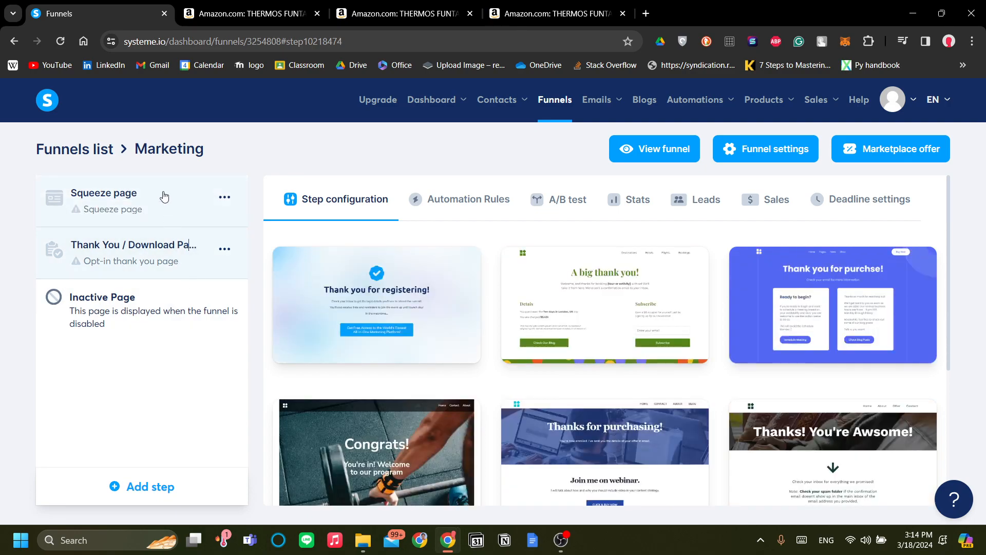
click(244, 207)
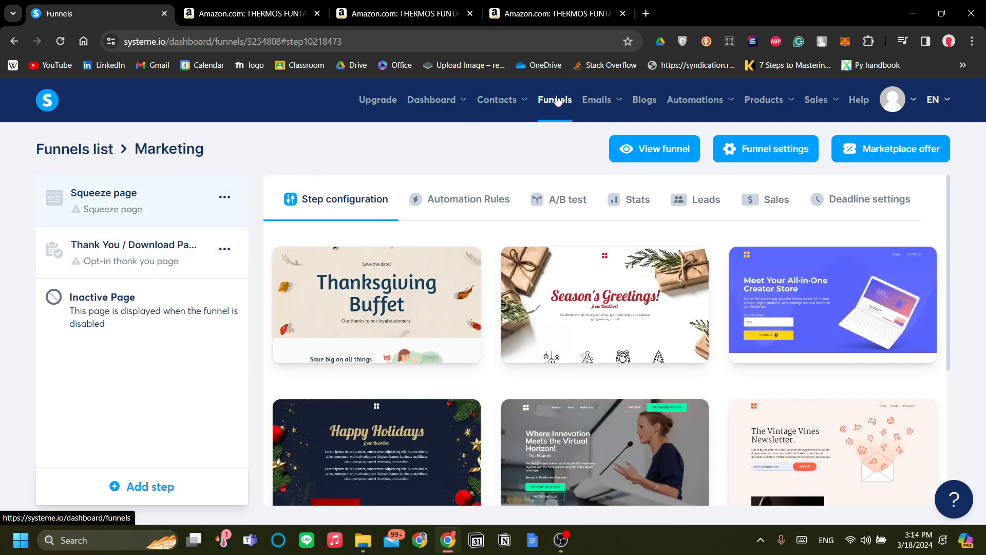
Step: Open the older funnel and examine the configuration and available actions of its Landing Page and Thank You / Download Page steps
click(556, 100)
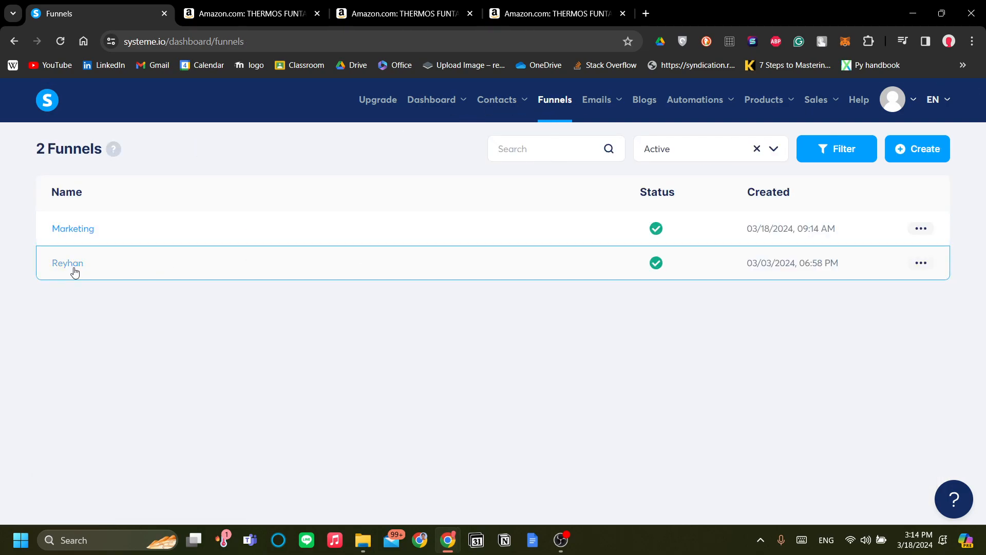
click(68, 263)
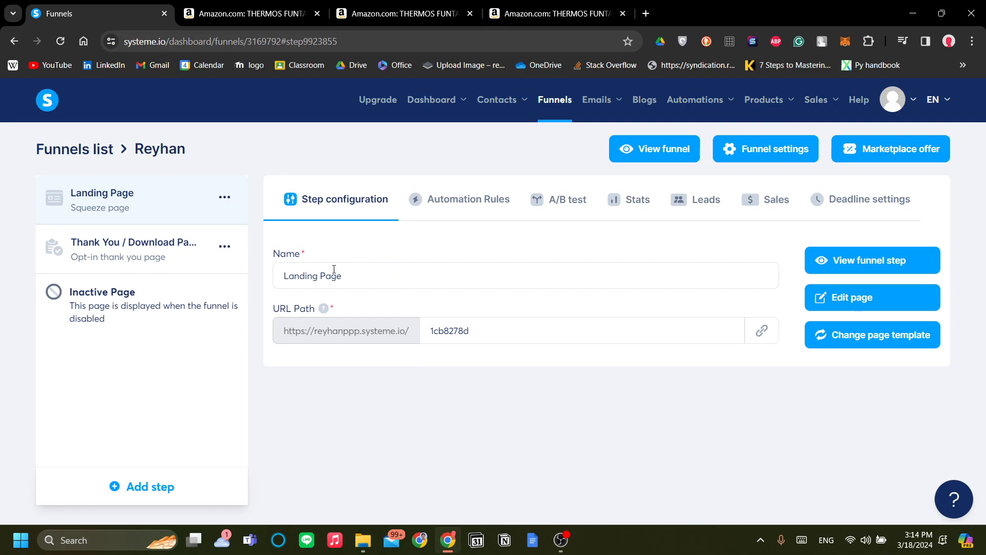
click(226, 199)
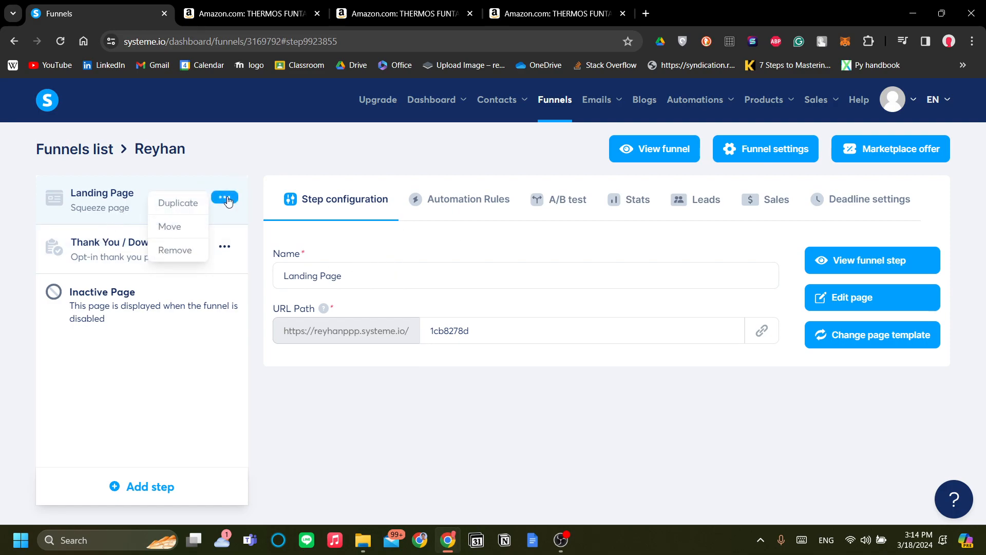
click(263, 169)
double_click(128, 199)
click(161, 255)
click(198, 165)
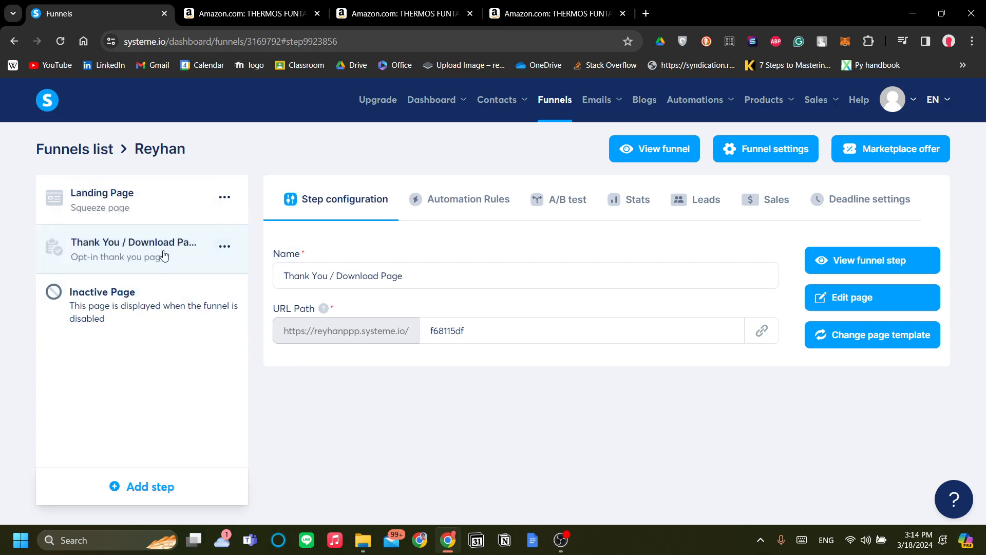
click(224, 248)
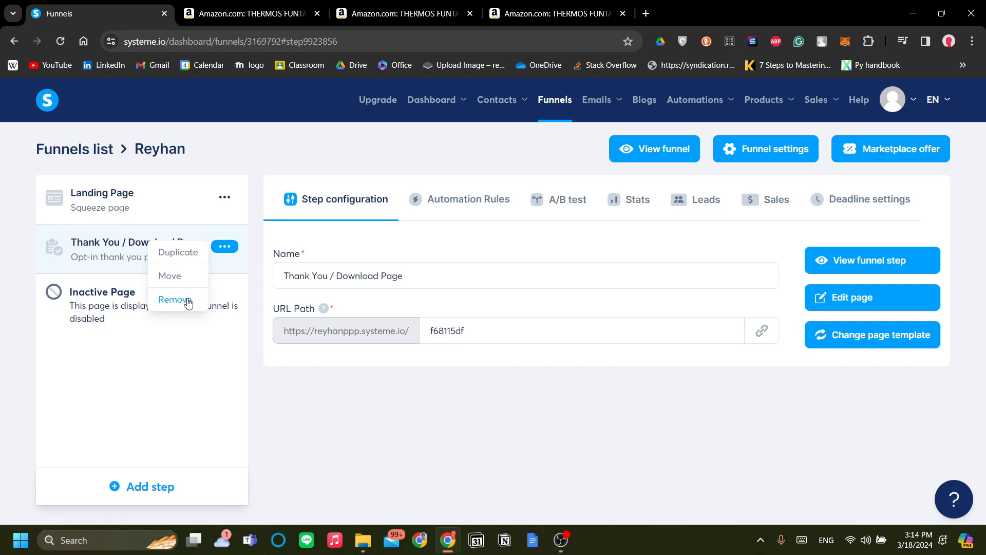
Step: Remove the Thank You / Download Page step from the older funnel and look over its Landing Page in the page editor
click(174, 300)
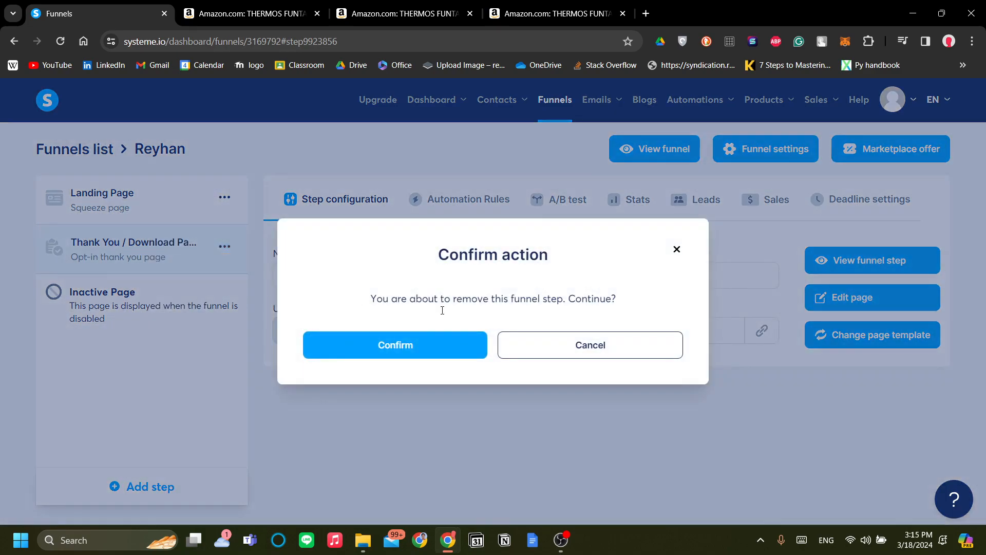
click(431, 334)
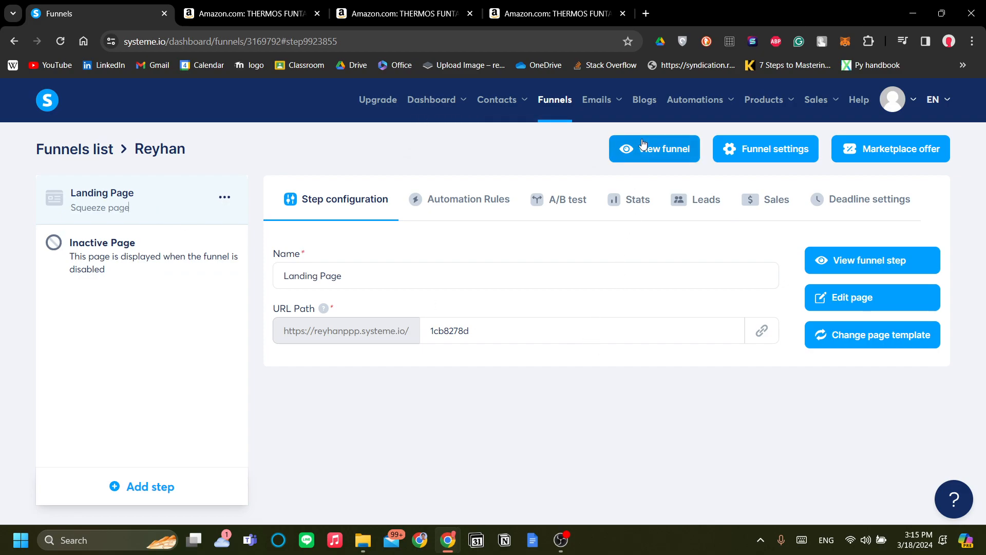
click(834, 306)
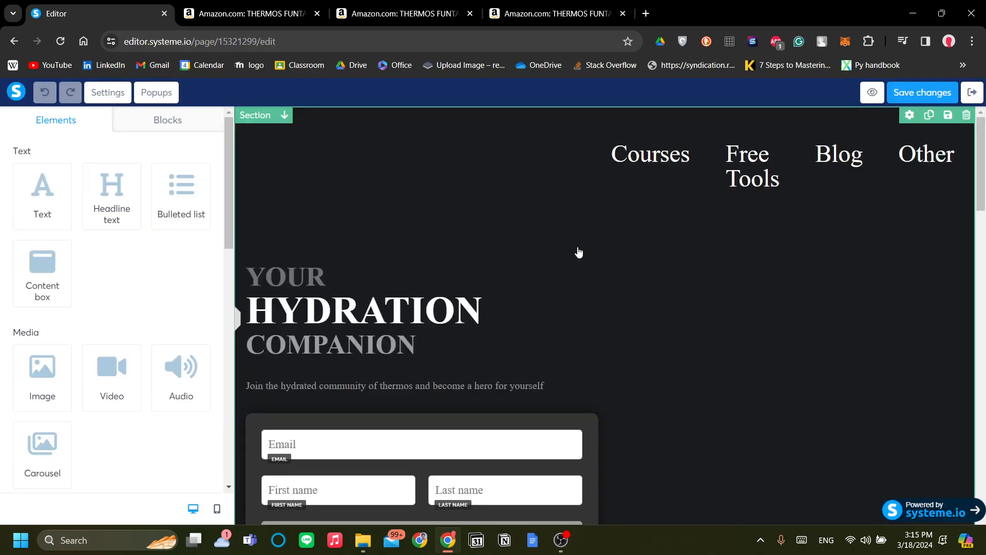
scroll(578, 252, down, 1)
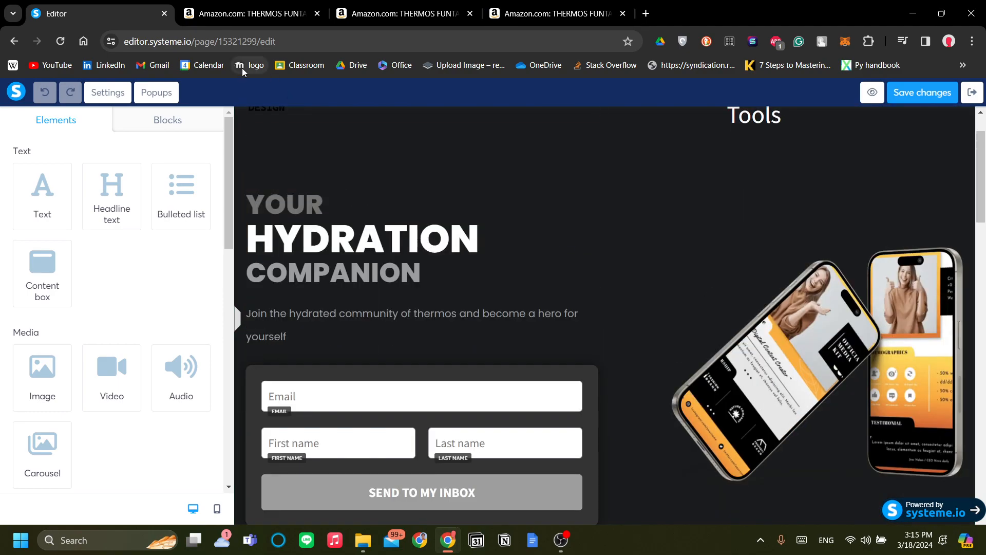
click(17, 44)
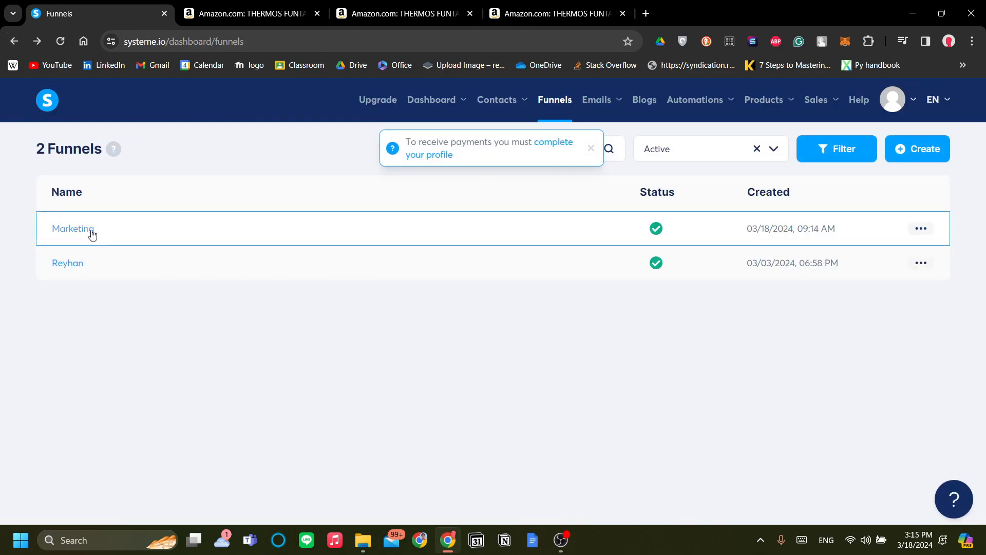
Step: Open the Marketing funnel and apply the "Game On: Your Weekly Dose of Sports Excellence!" template to its Squeeze page step
click(93, 235)
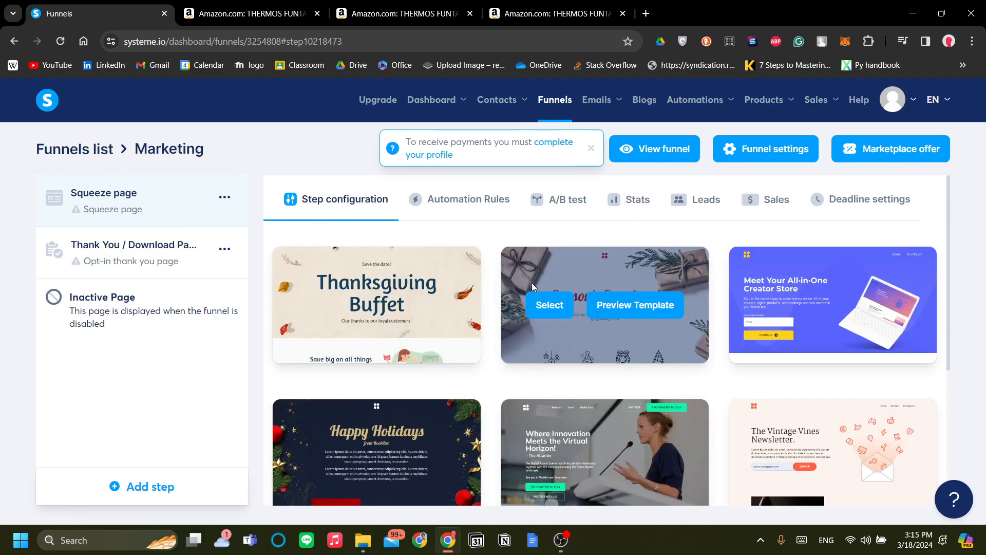
scroll(729, 324, down, 5)
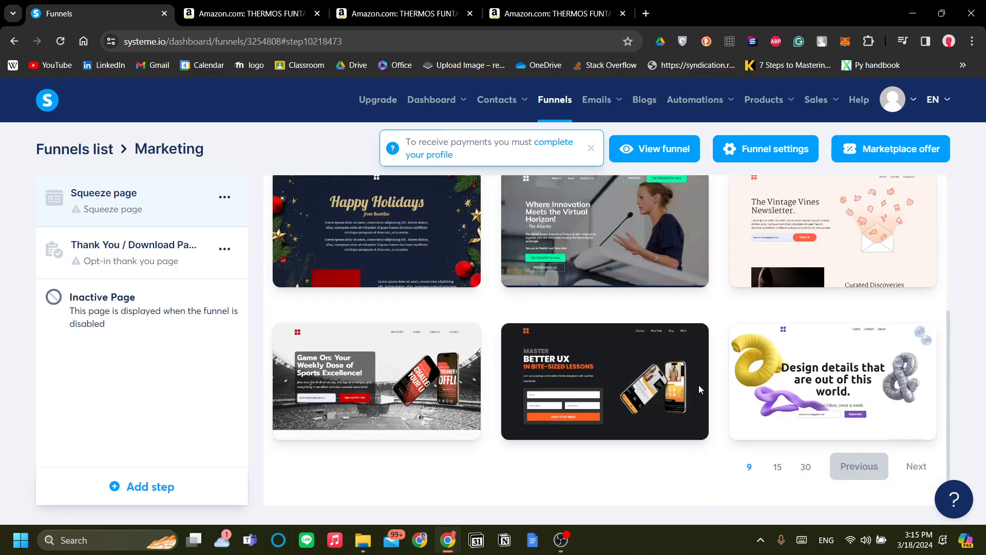
mouse_move(426, 360)
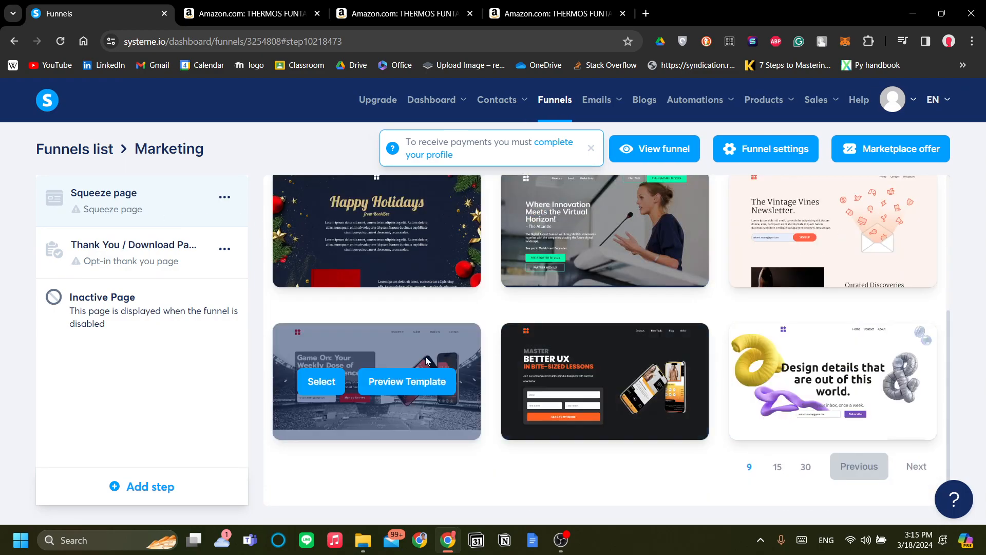
click(332, 386)
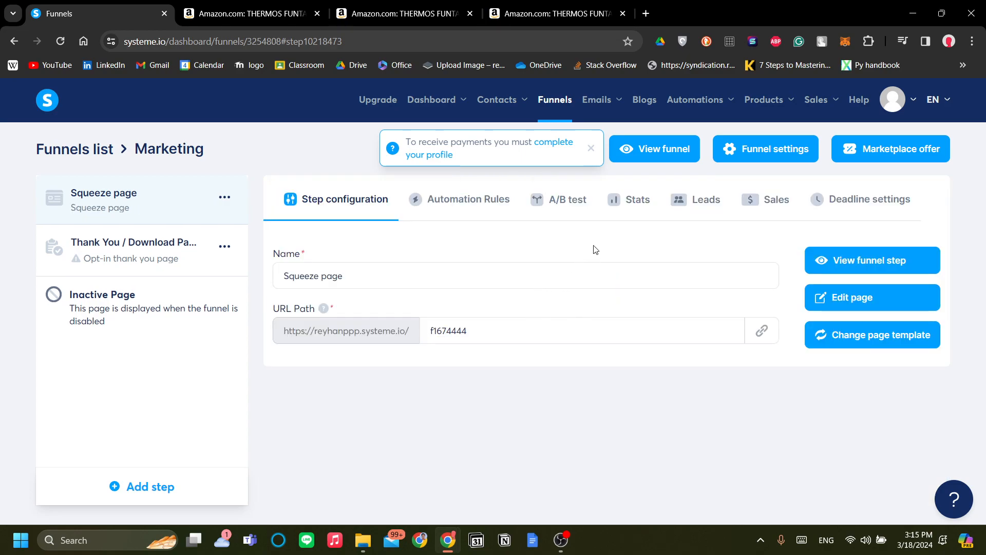
Step: Rename the Squeeze page step as Email Collection
click(532, 283)
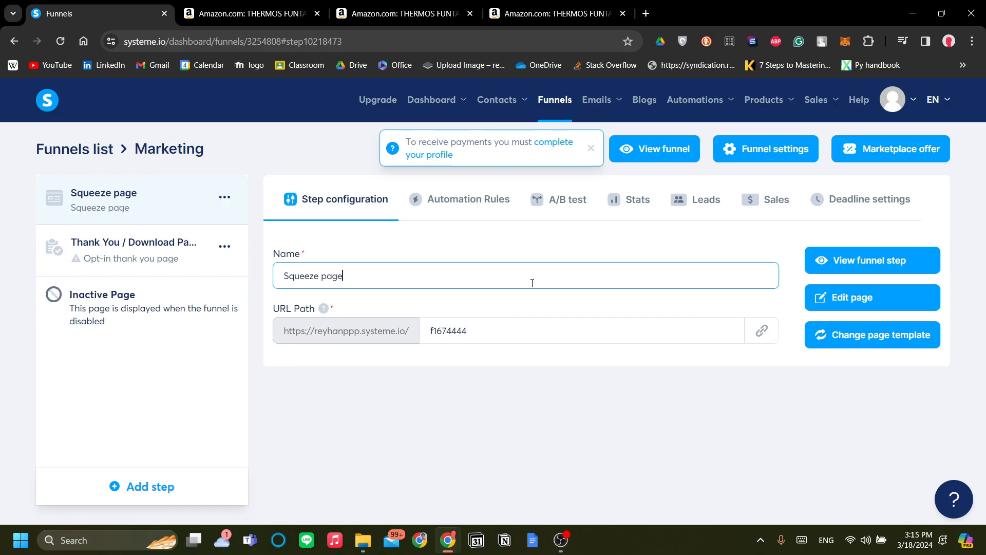
key(ctrl+a)
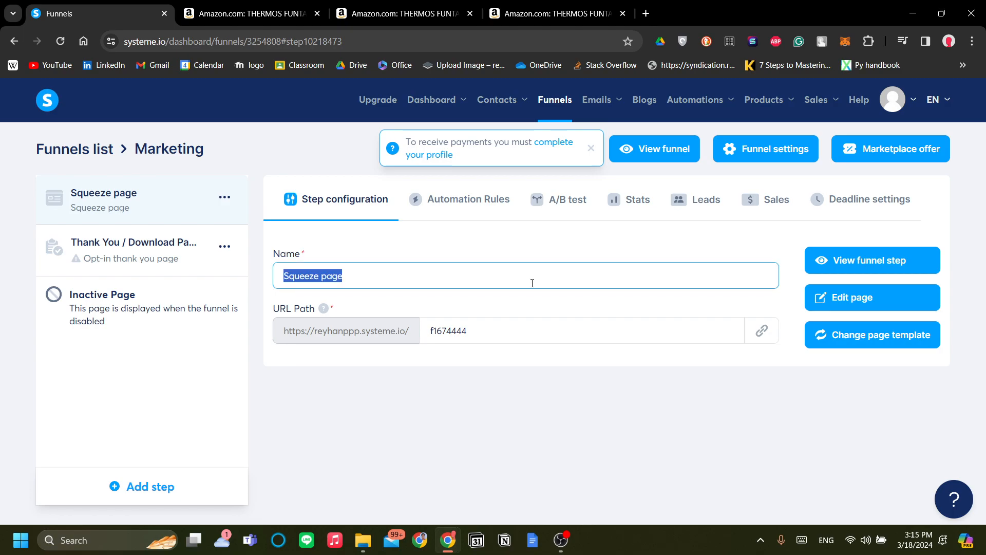
text(Email Collection)
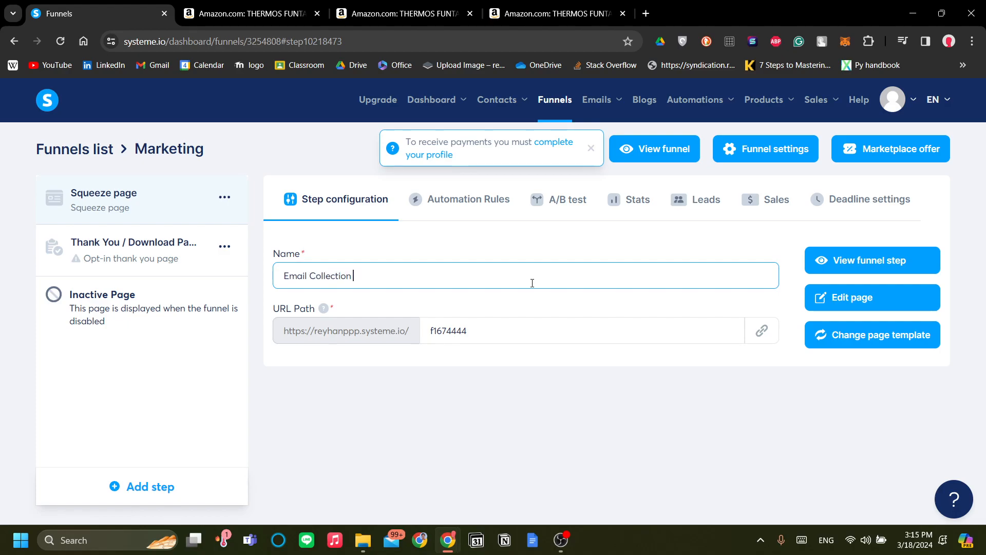
Step: Look over the Thank You / Download Page templates and remove that step from the Marketing funnel
click(154, 244)
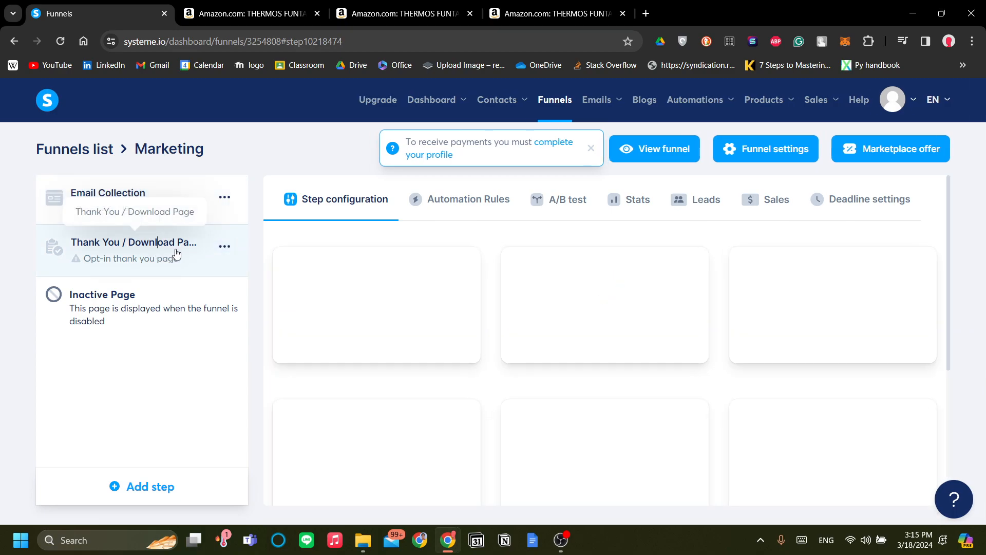
scroll(462, 308, down, 4)
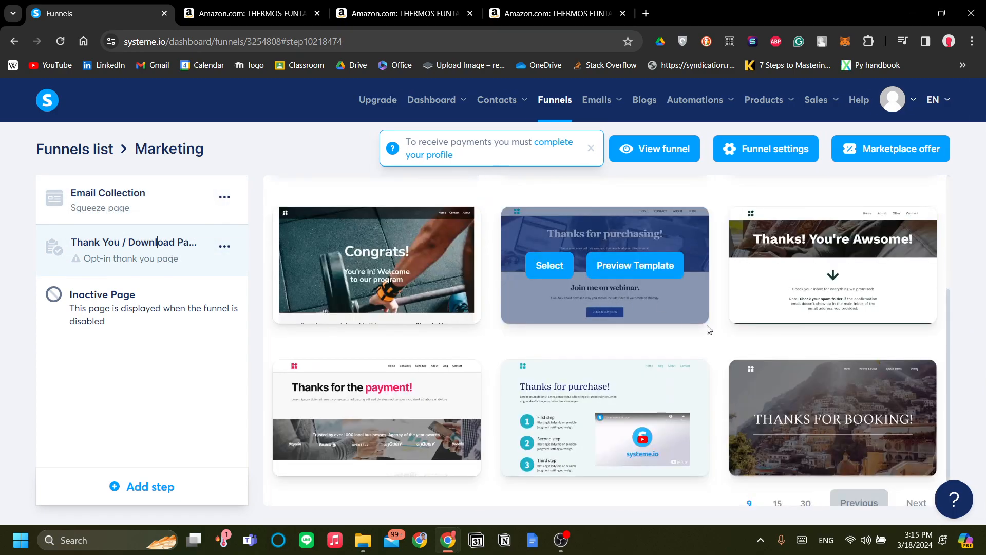
scroll(490, 351, down, 1)
scroll(493, 349, up, 5)
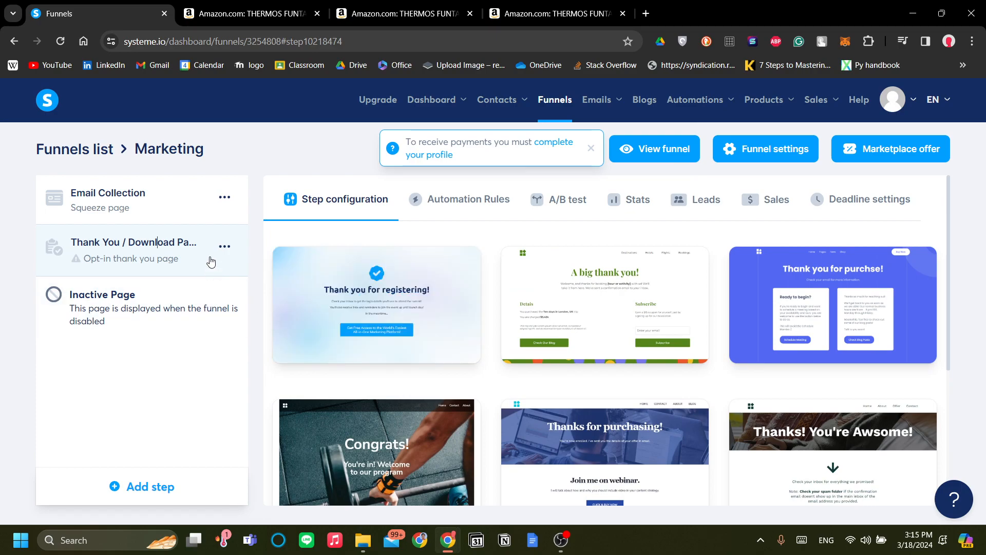
click(224, 246)
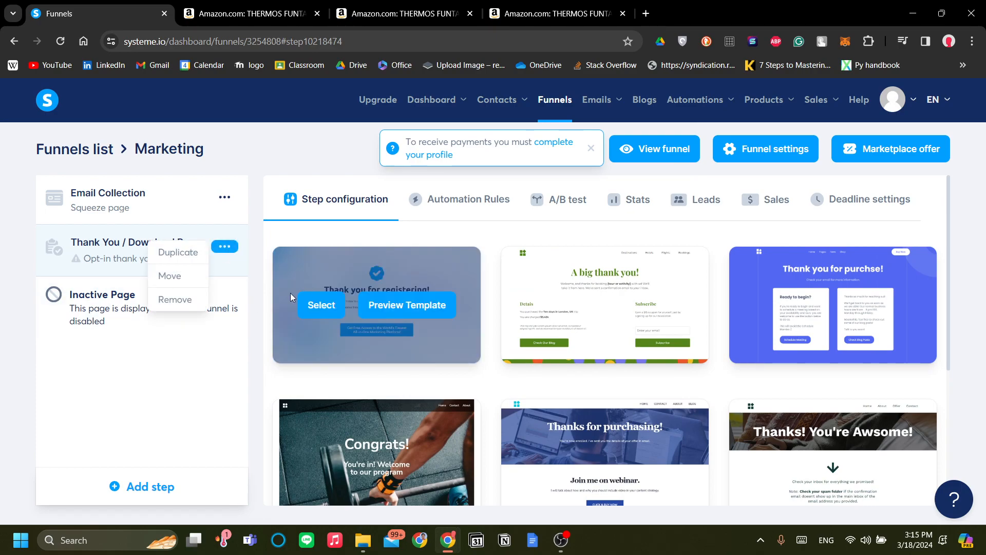
click(195, 306)
click(355, 343)
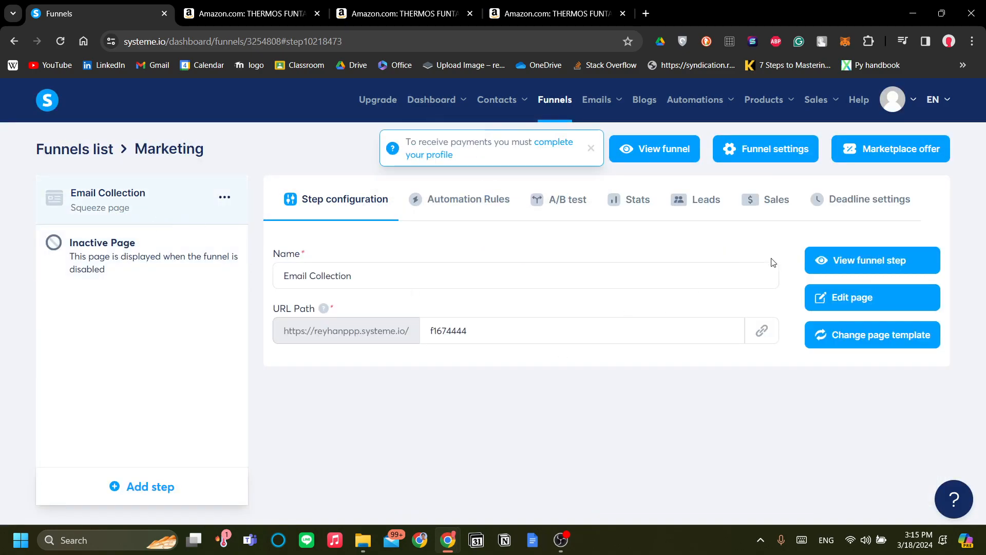
Step: Open the Email Collection page for editing and examine its headline, its email field and the elements available for the page
click(830, 297)
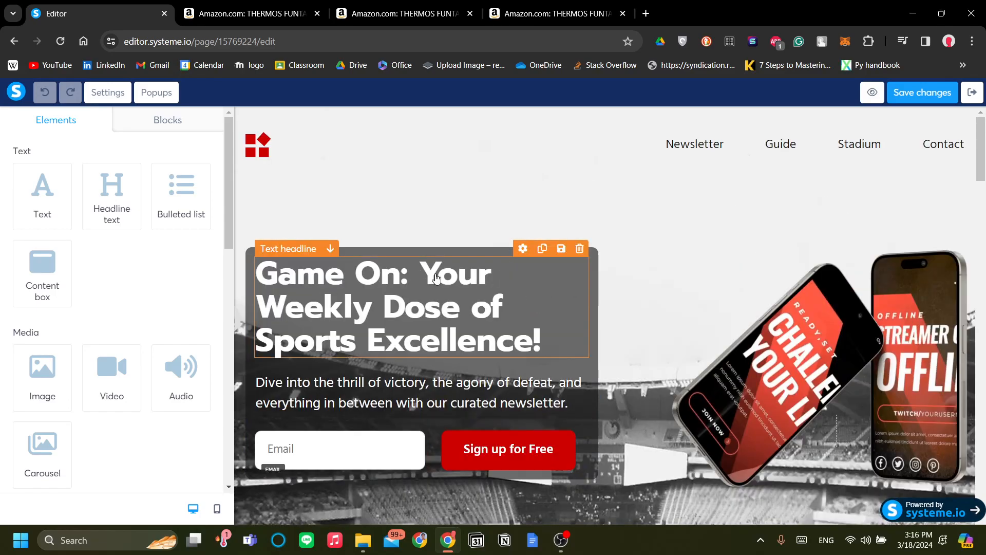
click(478, 259)
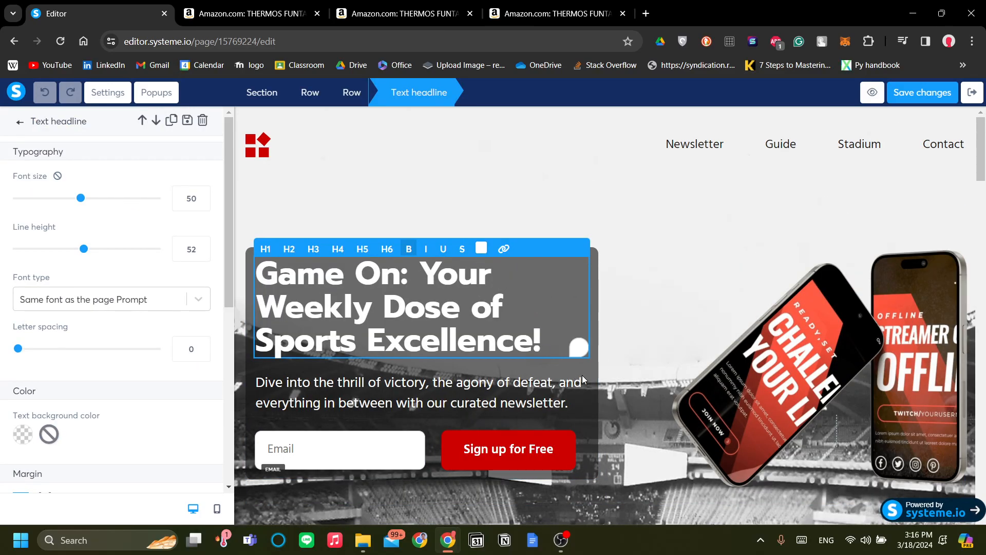
click(395, 453)
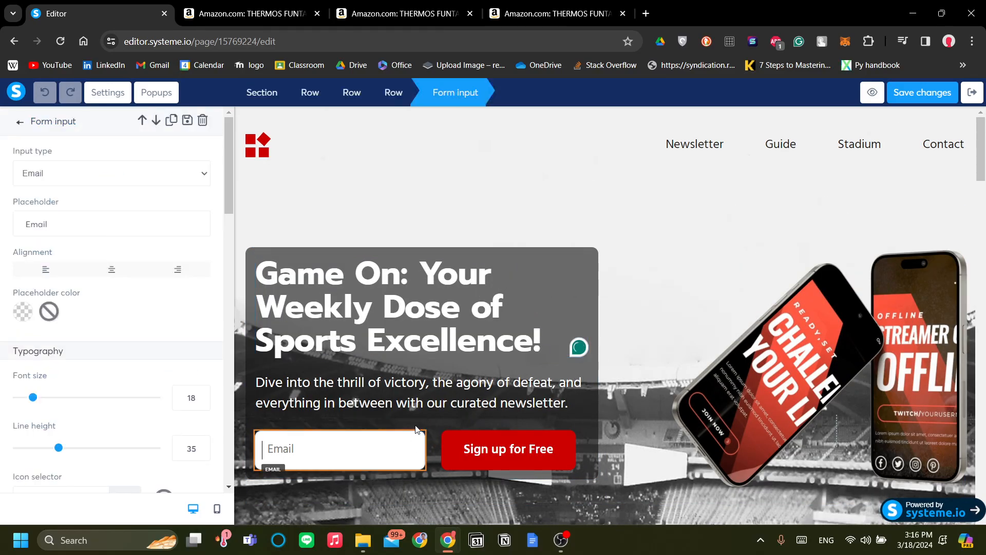
click(20, 122)
scroll(459, 378, down, 2)
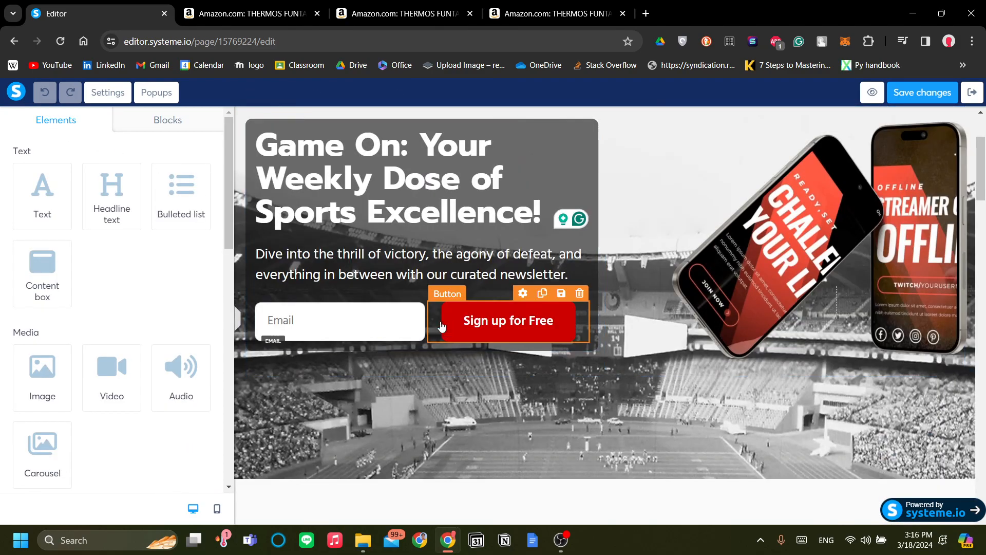
scroll(468, 342, up, 2)
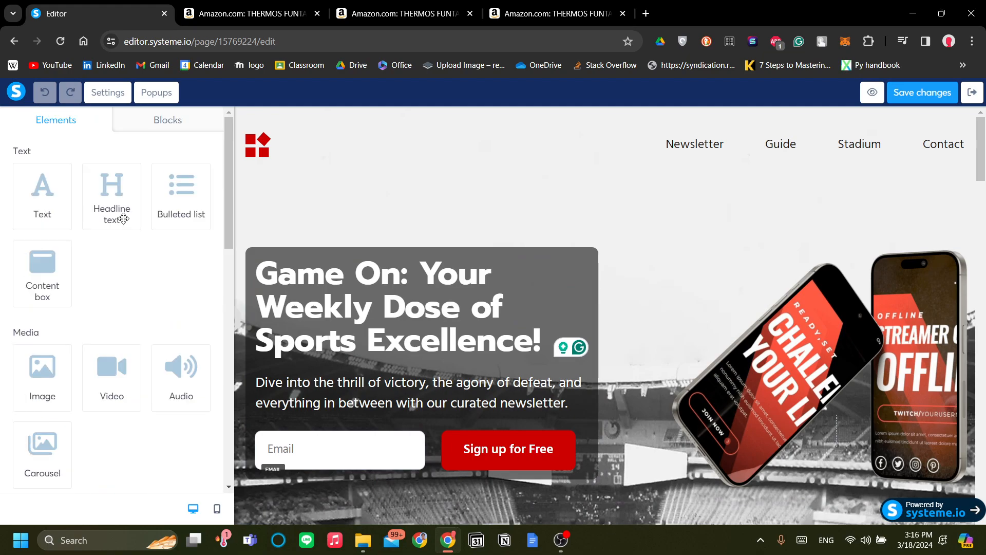
scroll(123, 221, down, 8)
scroll(128, 230, down, 1)
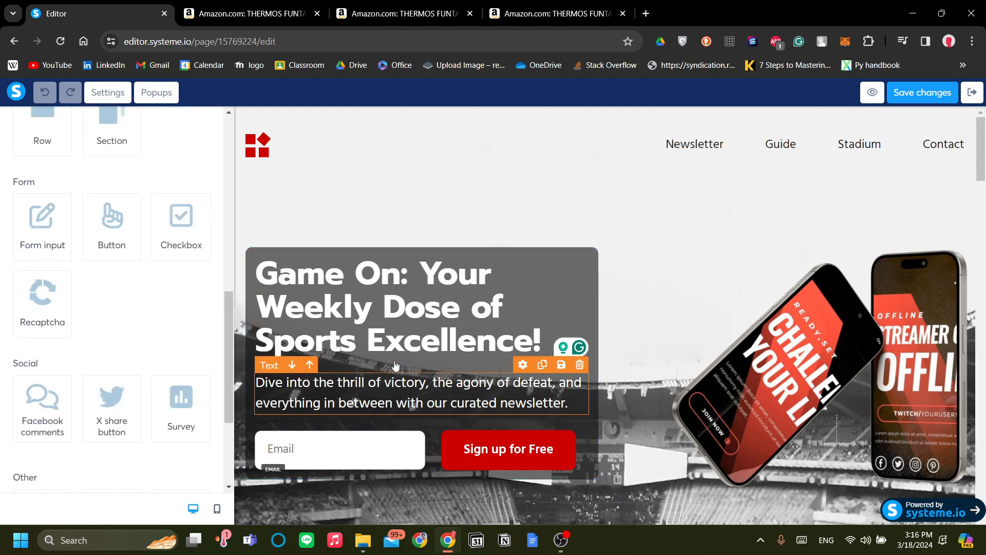
scroll(390, 319, down, 2)
Step: Examine the email form input's settings, including its input type, placeholder and typography options
click(356, 325)
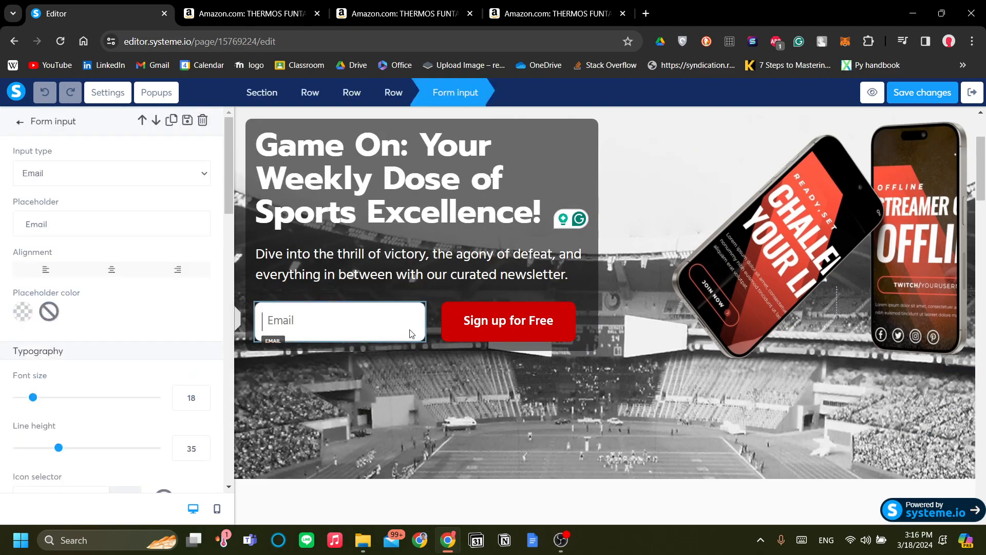
click(436, 287)
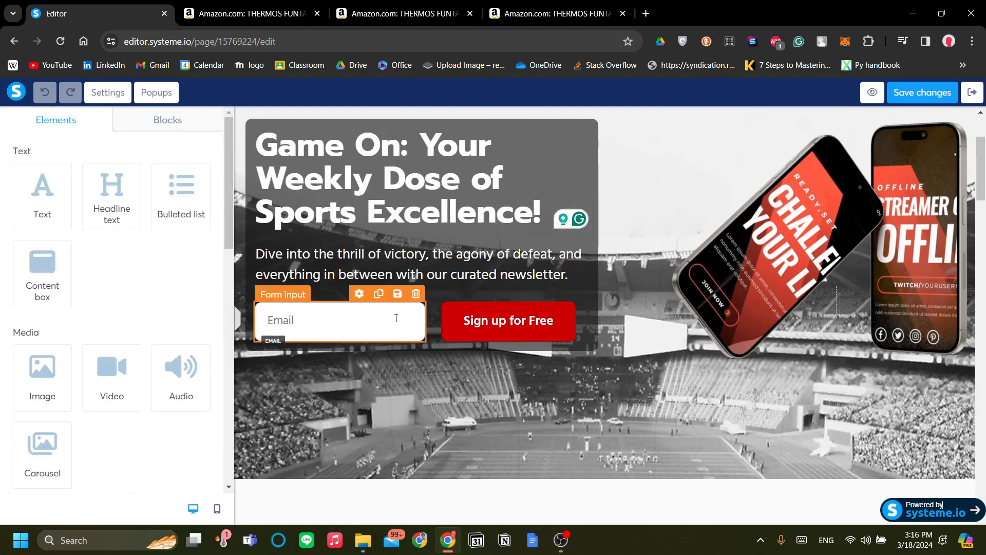
click(359, 294)
click(71, 176)
click(72, 226)
scroll(175, 284, down, 5)
scroll(194, 259, up, 5)
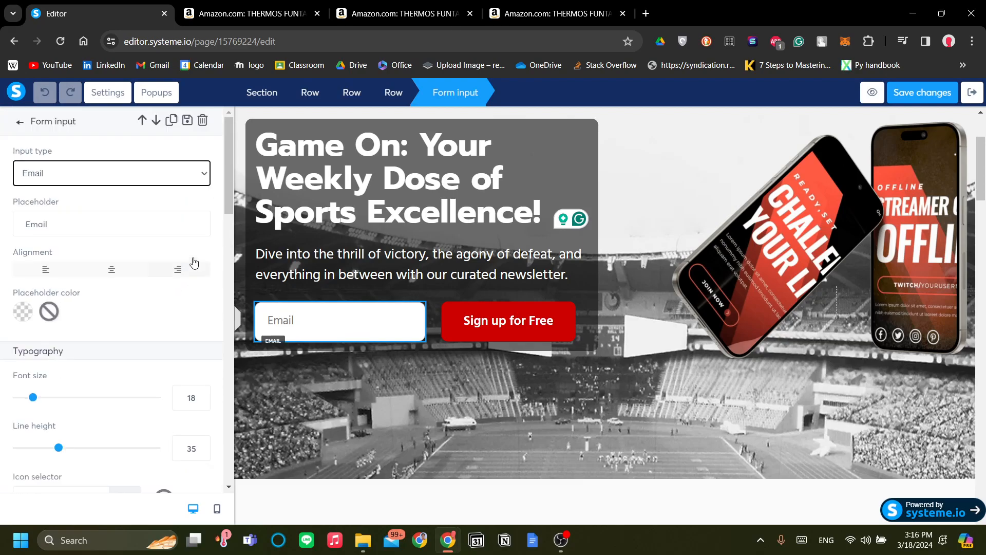
Step: Open the Sign up for Free button's settings and choose Submit form as its click action
click(495, 321)
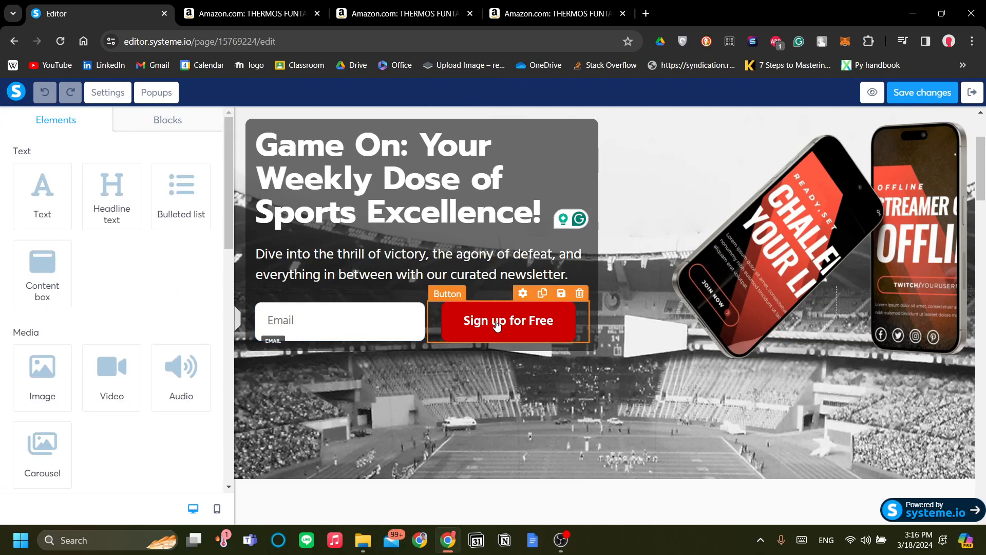
click(522, 294)
click(124, 175)
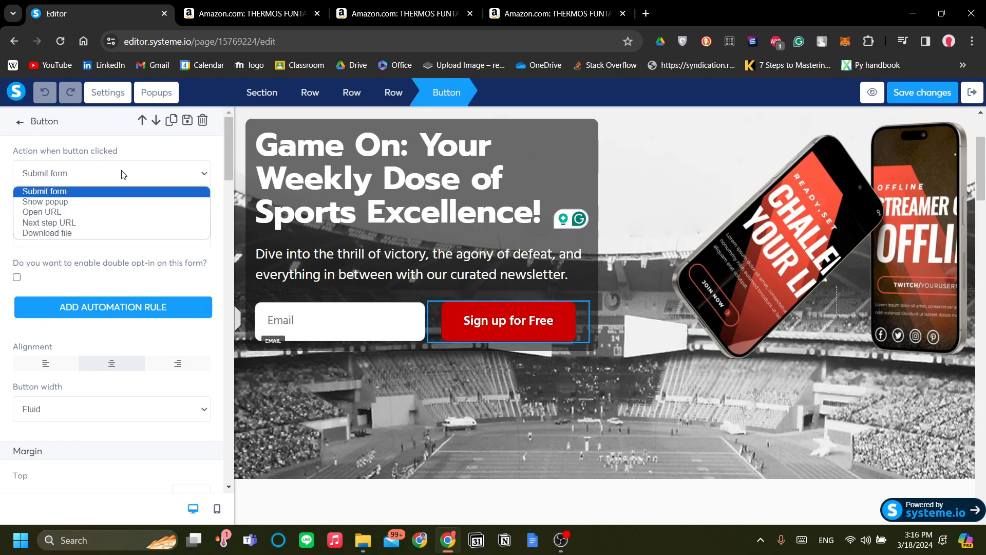
click(118, 192)
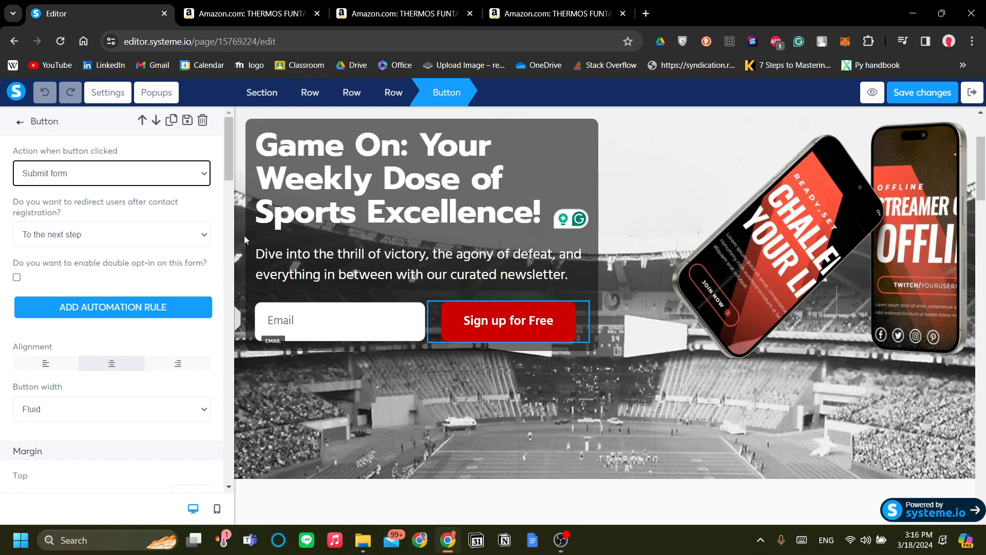
Step: Try redirecting contacts to a custom URL after registration, and reselect redirection to the next step
click(147, 235)
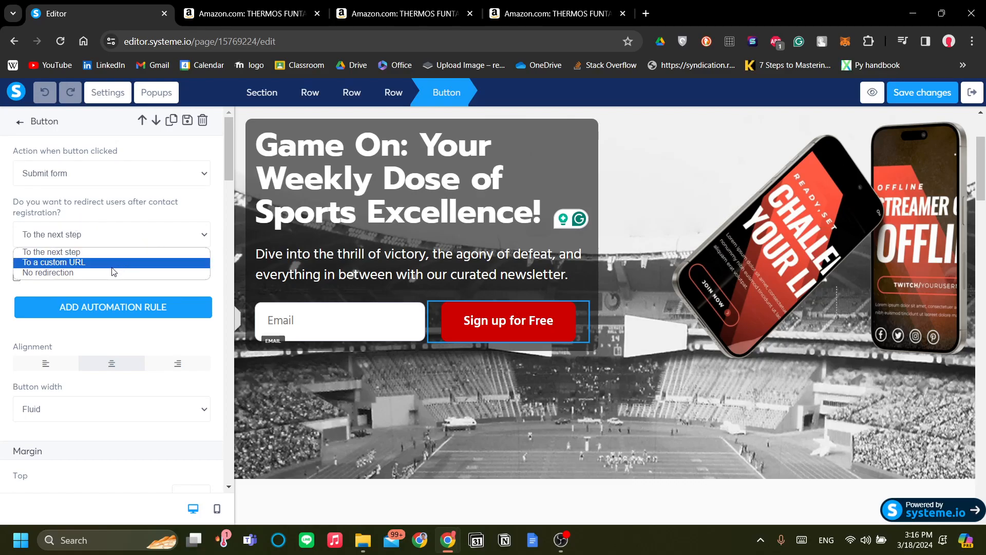
click(105, 263)
click(102, 239)
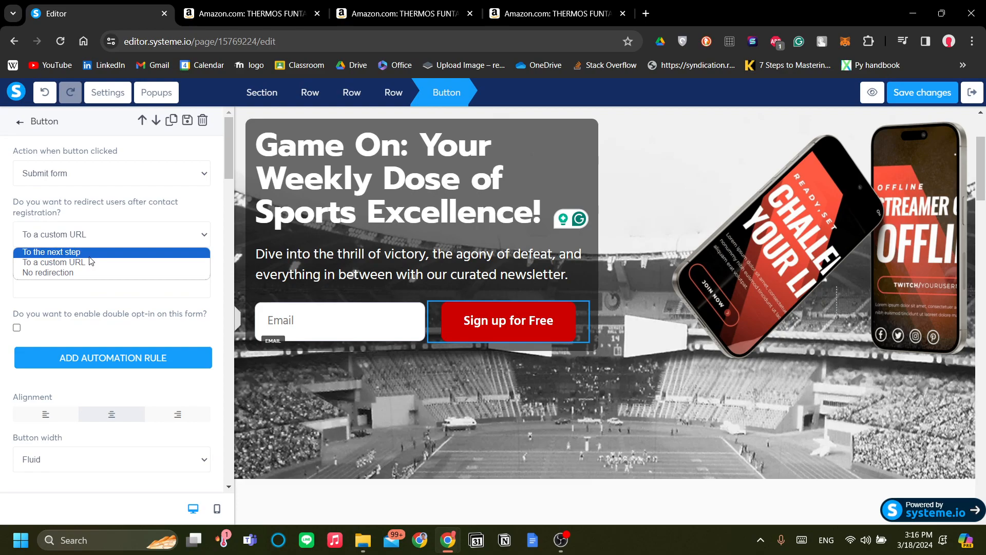
click(71, 251)
click(77, 242)
click(76, 240)
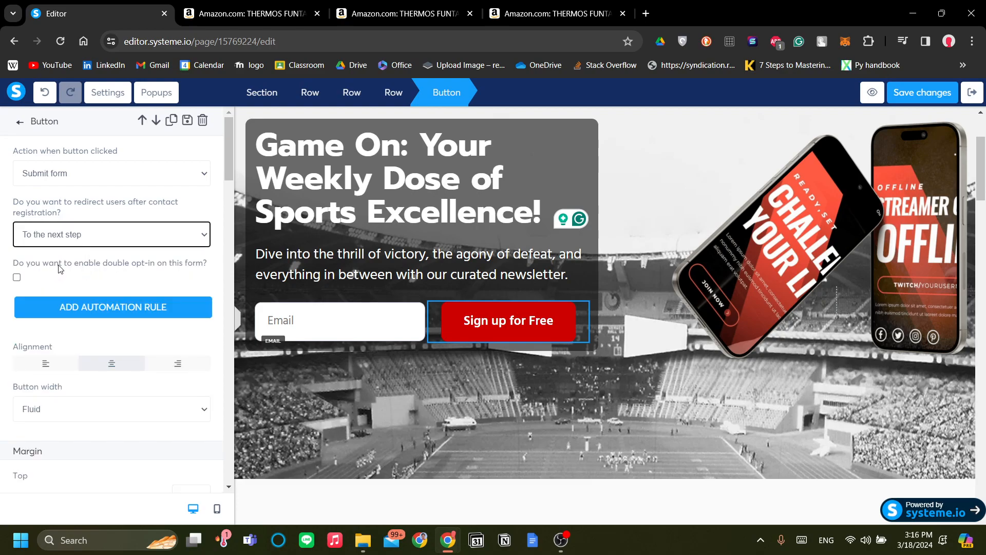
Step: Redirect users after contact registration to a custom URL, using the Amazon THERMOS FUNTAINER product page's address
click(72, 241)
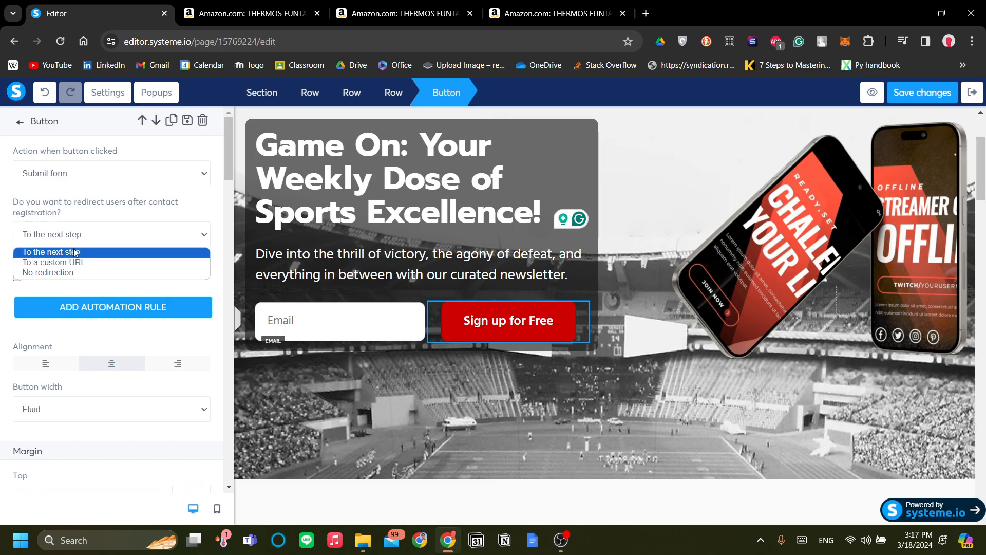
click(87, 264)
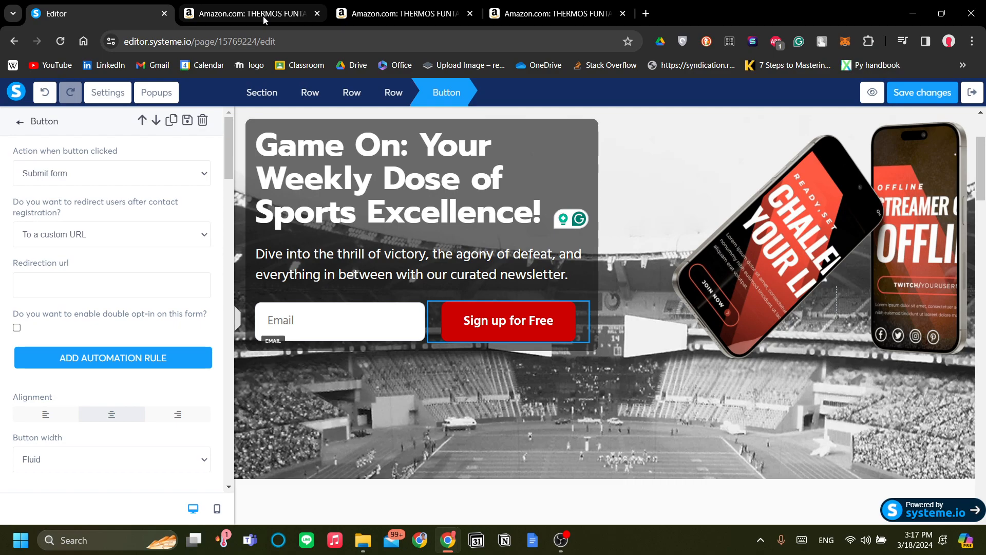
click(246, 14)
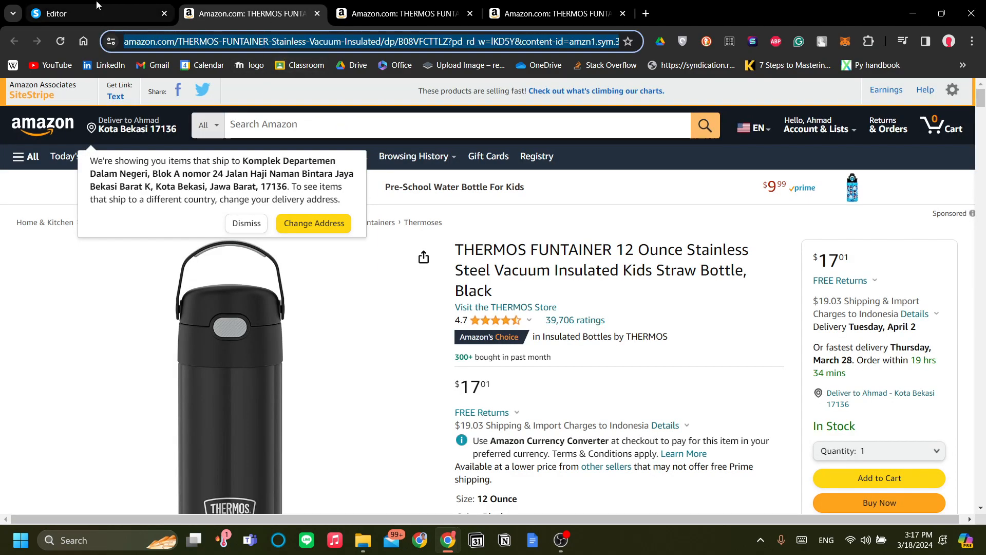
click(77, 13)
click(194, 277)
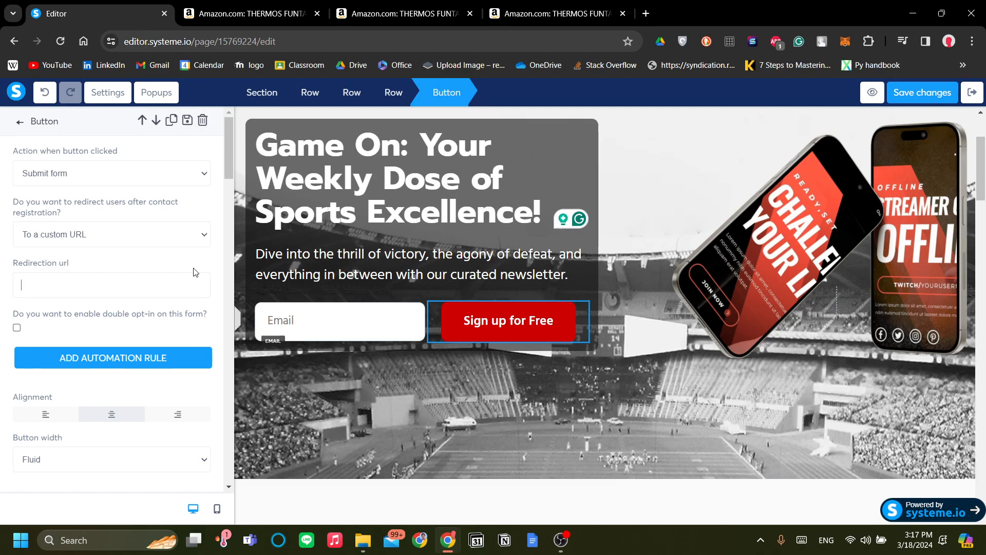
key(ctrl+v)
drag(169, 279, 7, 295)
click(96, 269)
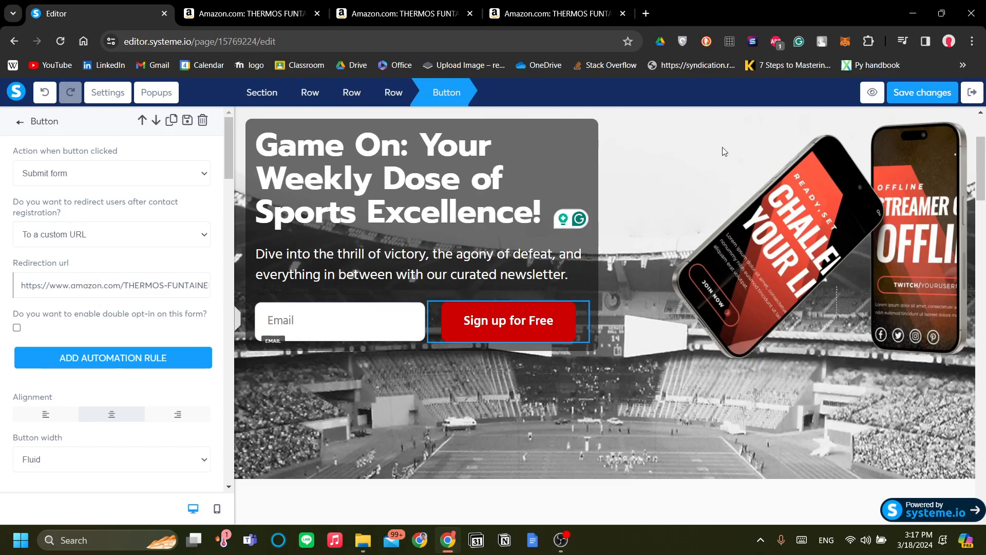
Step: Save the changes to the Email Collection page and exit the page editor
click(910, 99)
click(20, 122)
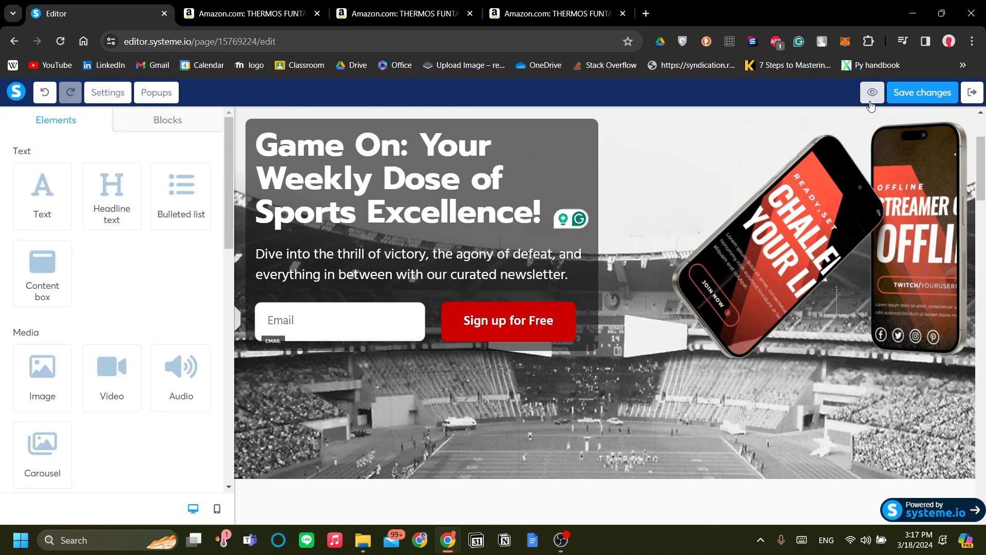
click(972, 95)
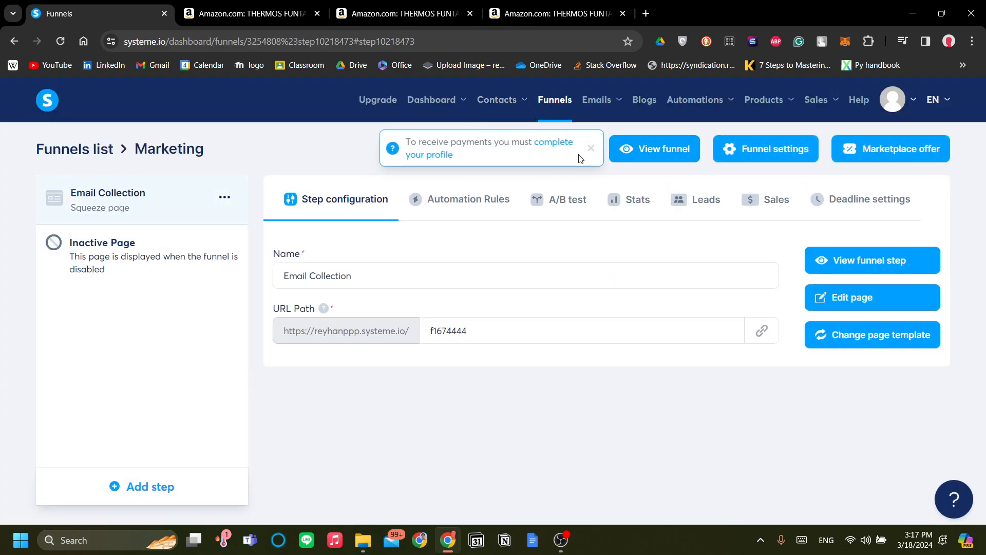
Step: Dismiss the payment profile notice, examine the registered contacts and return to the funnels list
click(590, 148)
mouse_move(502, 109)
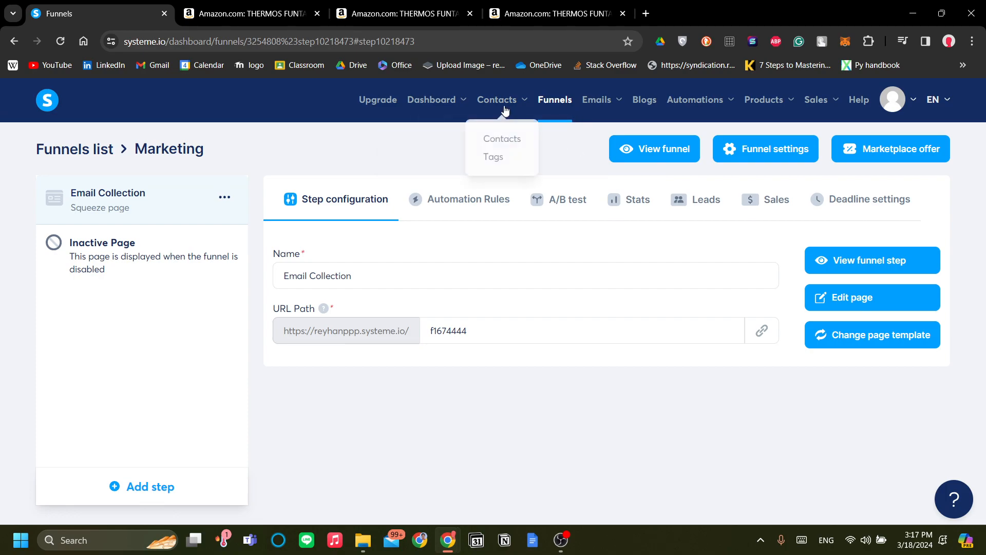
click(506, 137)
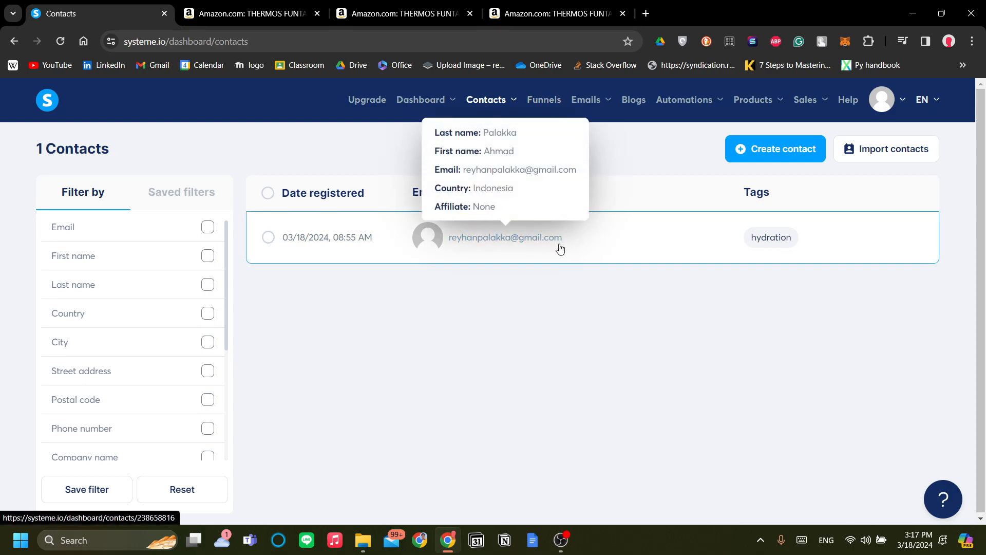
click(544, 99)
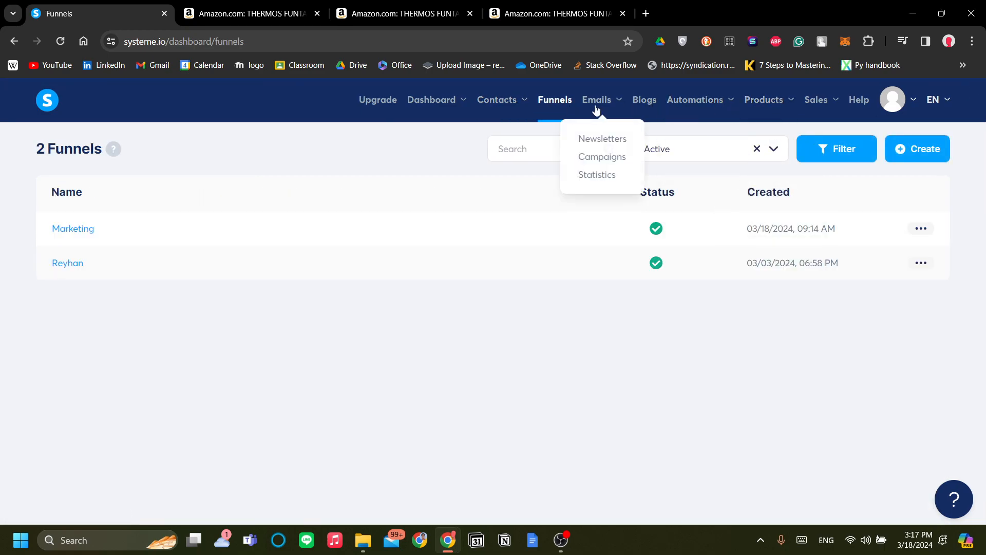
Step: Create an email campaign named Water Bottle with the description "flask"
click(602, 156)
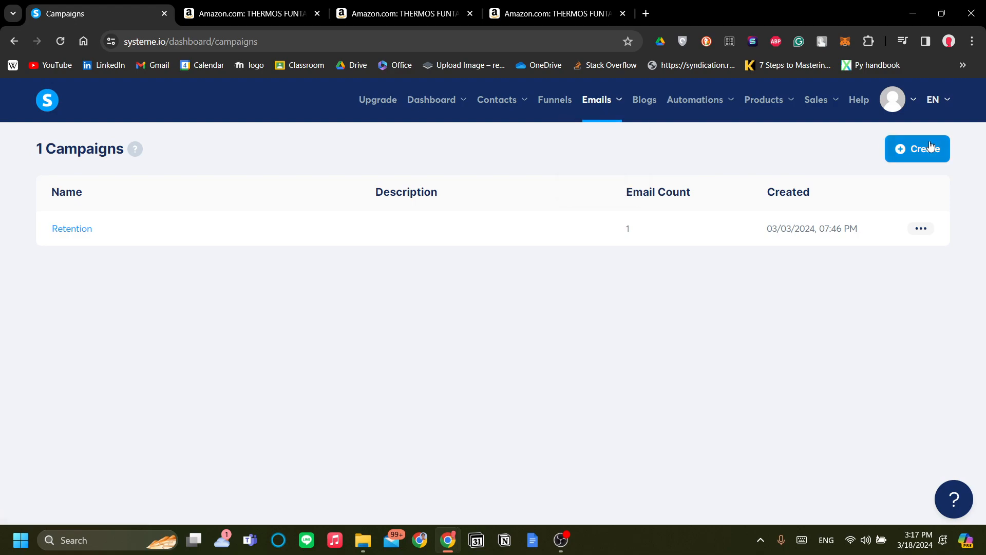
click(917, 148)
click(454, 247)
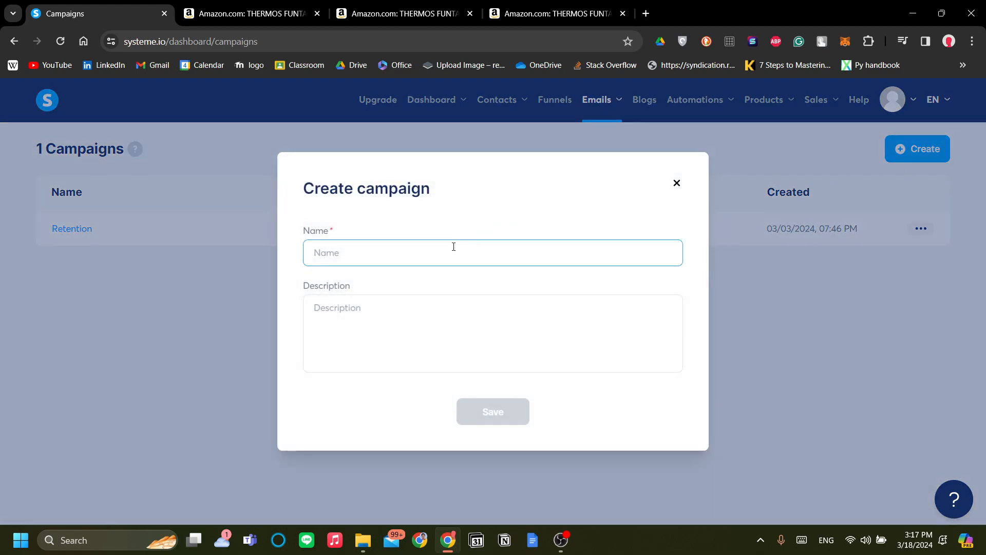
text(Water Bottle)
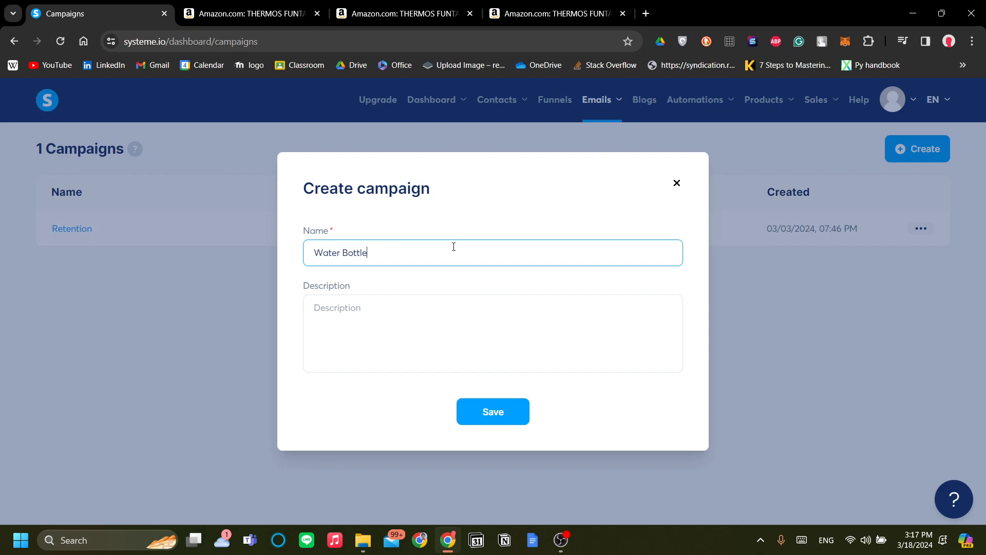
click(428, 304)
text(flask)
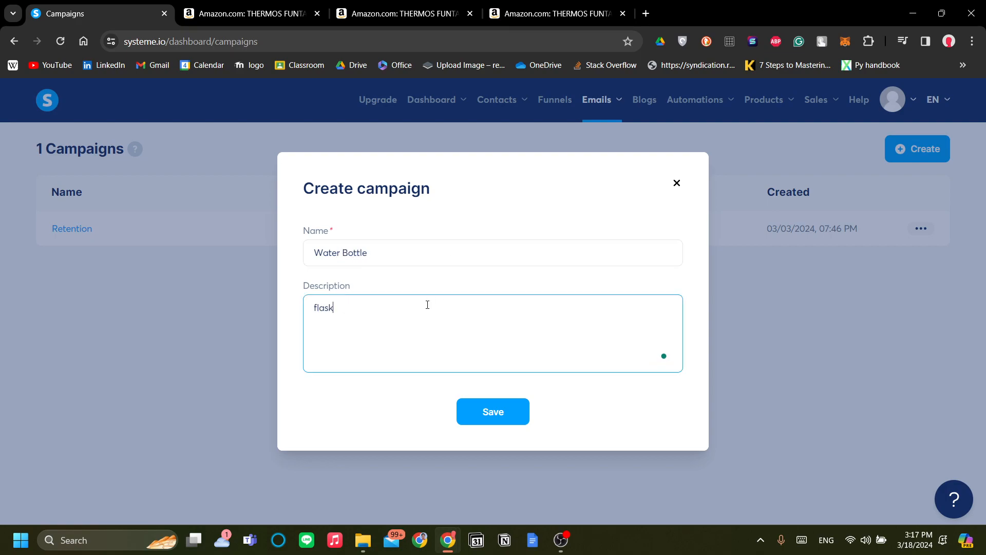
click(489, 412)
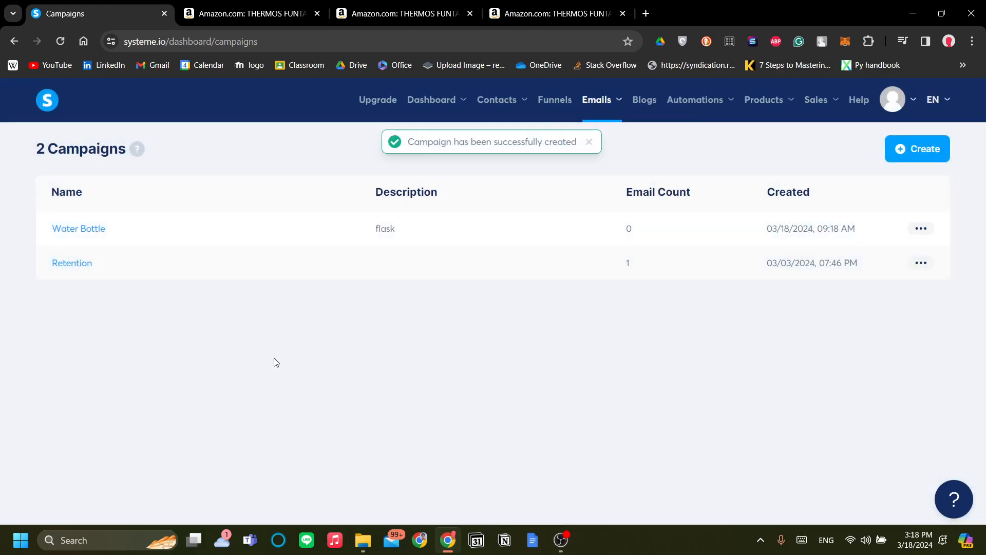
Step: Add an email to the Water Bottle campaign with the subject "Dont miss out on our bottle" and the sender's name
click(80, 228)
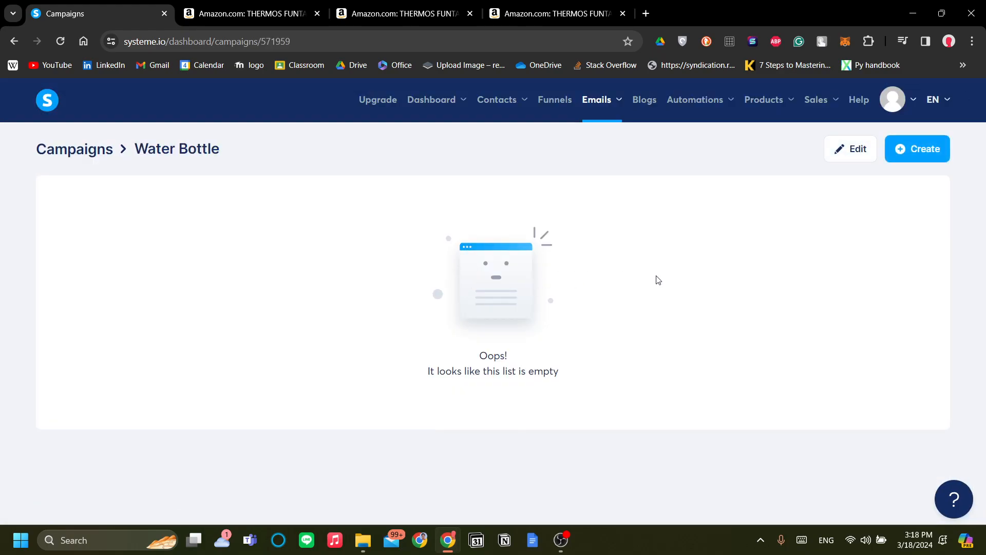
click(912, 155)
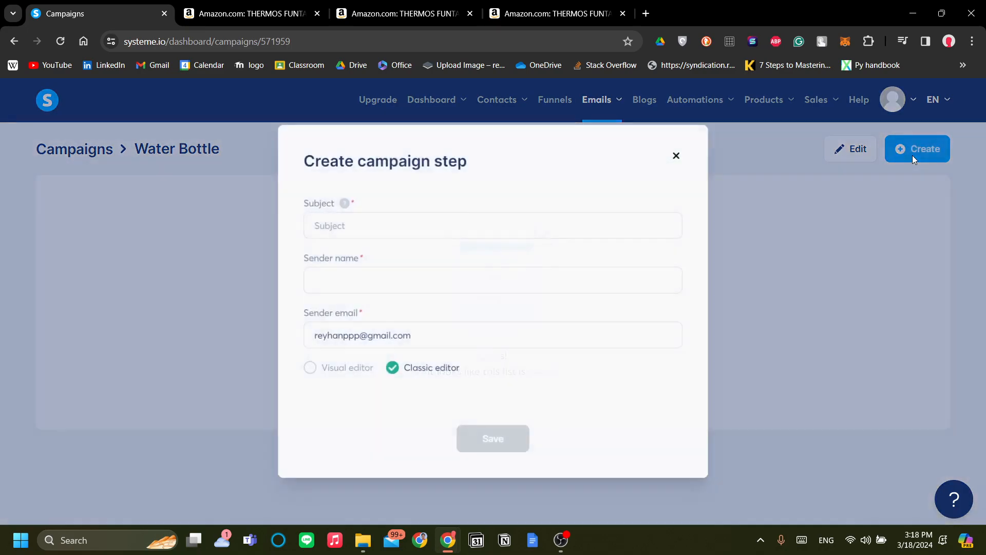
click(379, 226)
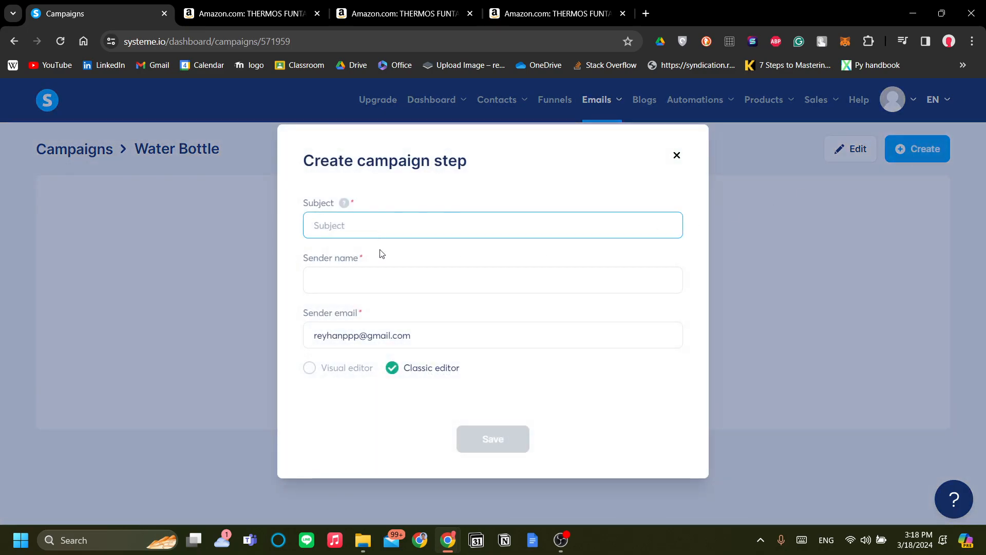
key(BackSpace)
text(Dont st)
key(BackSpace)
key(BackSpace)
text(miss out on our bottle)
click(365, 283)
text(Reyhan)
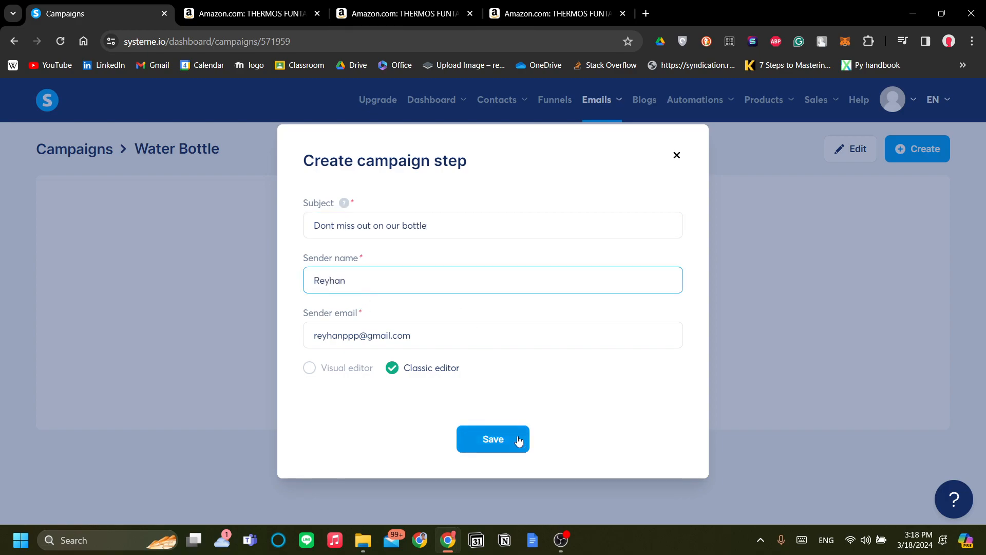
click(475, 441)
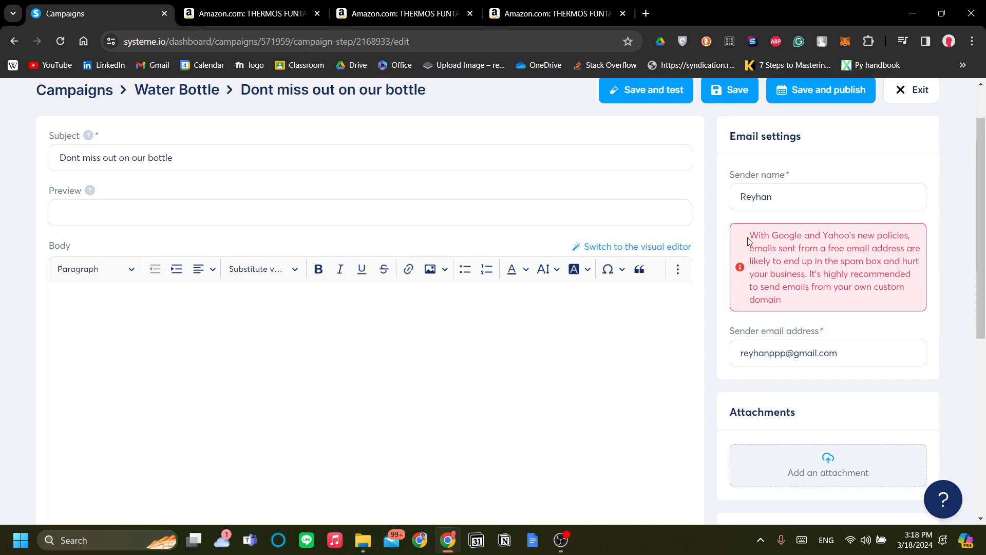
Step: Read the warning about sending campaign emails from a free email address
drag(748, 234, 799, 303)
click(778, 251)
drag(778, 252, 903, 254)
mouse_move(800, 271)
mouse_down()
mouse_move(851, 263)
mouse_move(815, 262)
mouse_up()
click(837, 278)
Step: Start the email body with the greeting "hey," followed by the First name substitution value
click(445, 302)
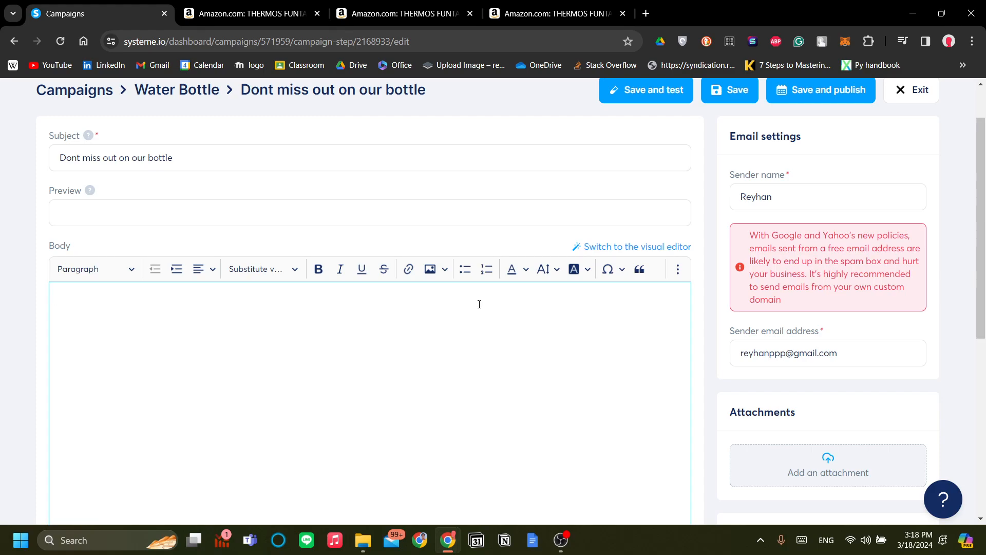
text(hey,)
scroll(313, 345, up, 1)
scroll(321, 308, down, 1)
click(263, 270)
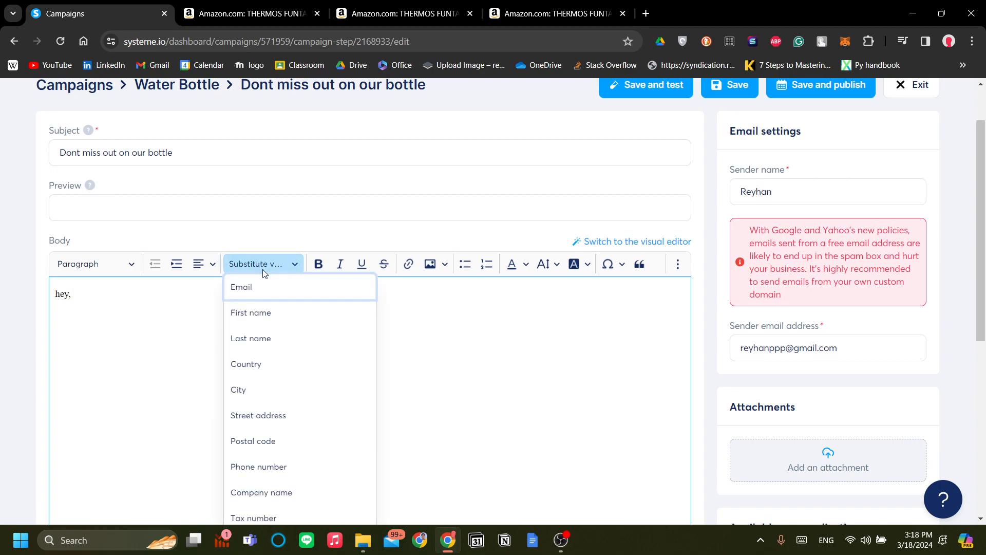
click(267, 323)
Step: Examine the personalization substitutes available for the email and the rest of its settings
scroll(357, 326, down, 3)
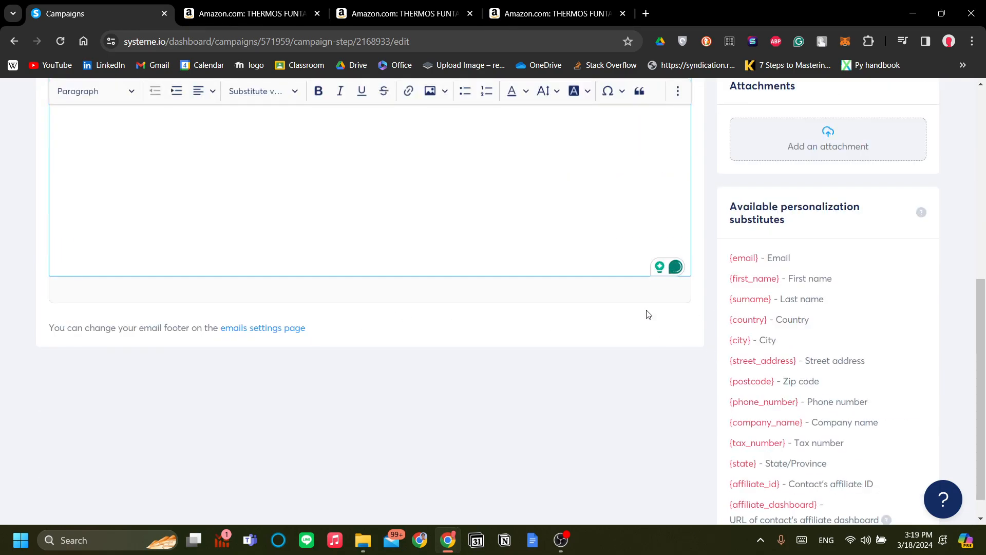
scroll(471, 294, up, 6)
scroll(471, 295, down, 2)
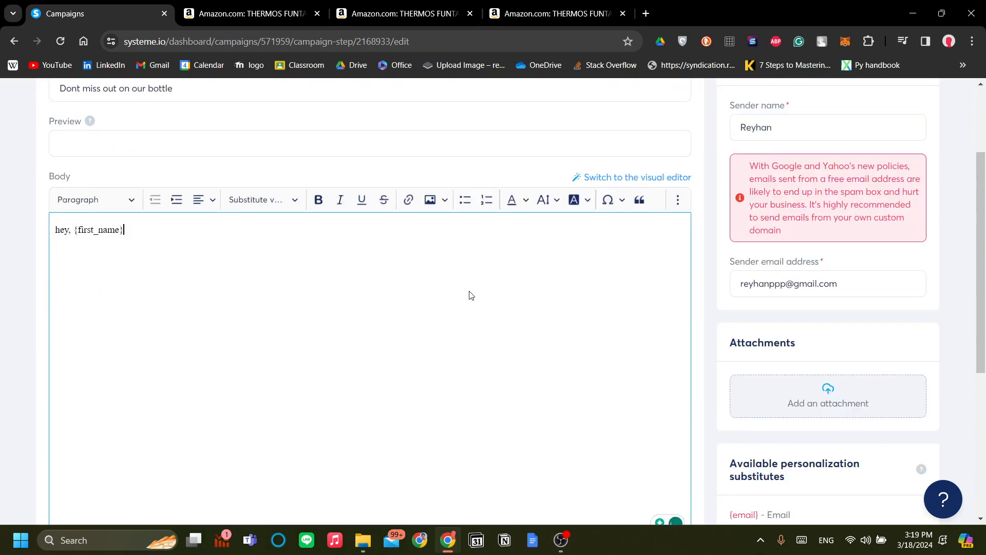
scroll(470, 294, down, 1)
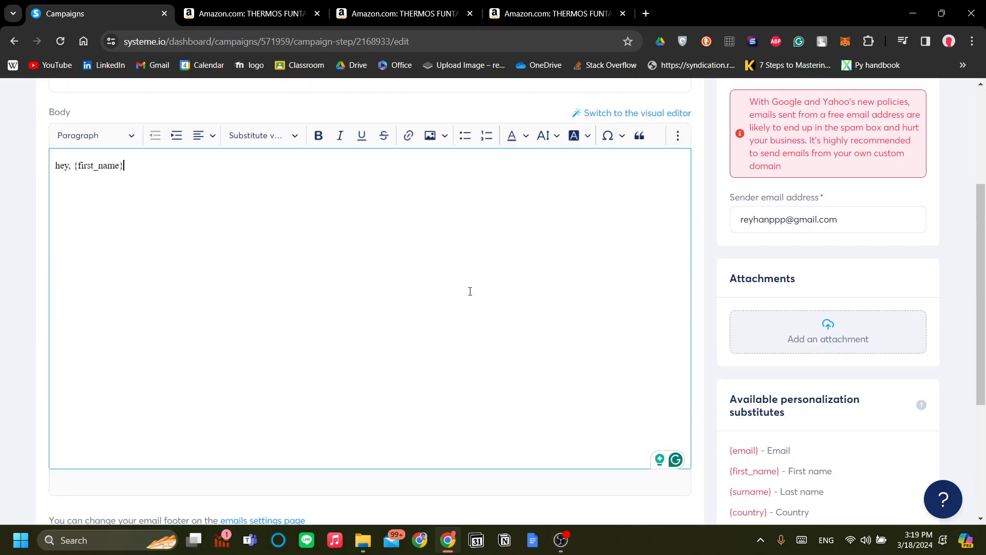
scroll(440, 280, up, 1)
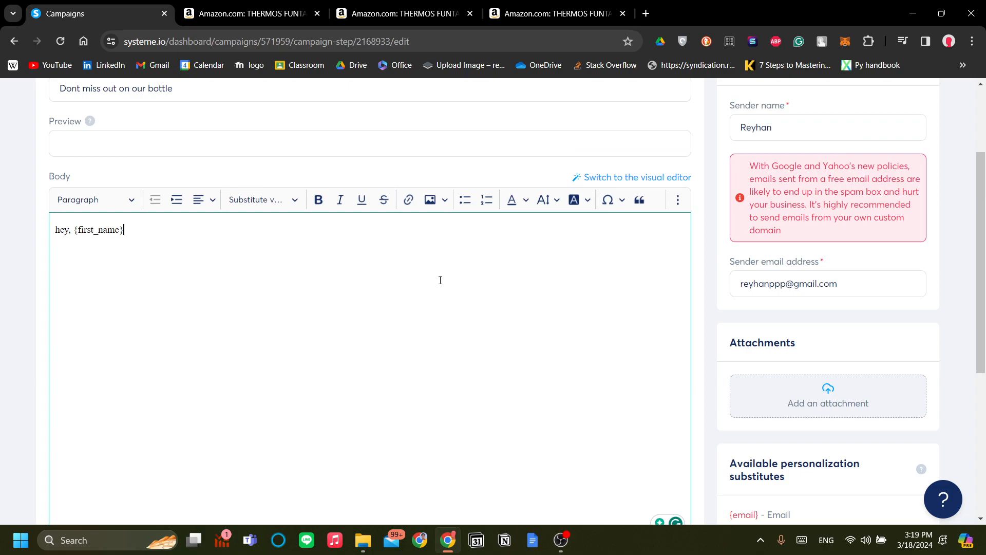
scroll(441, 280, up, 1)
scroll(379, 292, down, 2)
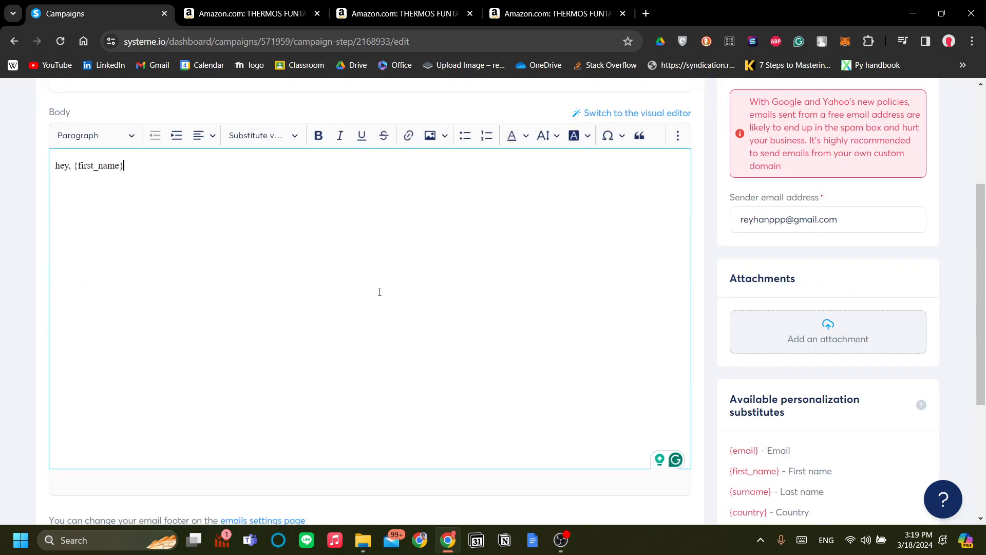
Step: Add the Amazon THERMOS FUNTAINER product link below the greeting, with the line "buy this now! or never…" above the link
key(Return)
key(Return)
text(https://www.amazon.com/THERMOS-FUNTAINER-Stainless-Vacuum-Insulated/dp/B08VFCTTLZ?pd_rd_w=lKD5Y&content-id=amzn1.sym.309d45c5-3eba-4f62-9bb2-0acdcf0662e7&pf_rd_p=309d45c5-3eba-4f62-9bb2-0acdcf0662e7&pf_rd_r=J2MCJ1SSHMRD72QMRQC8&pd_rd_wg=Z1hdm&pd_rd_r=d5cd8eb1-1a37-4f28-ad0e-e35b9a1fa211&pd_rd_i=B0CWY93PCR&th=1&linkCode=sl1&tag=asikcars-20&linkId=8ffba113a92b1fb045c6c23d38bc2e7a&language=en_US&ref_=as_li_ss_tl)
click(94, 188)
key(Return)
text(buy )
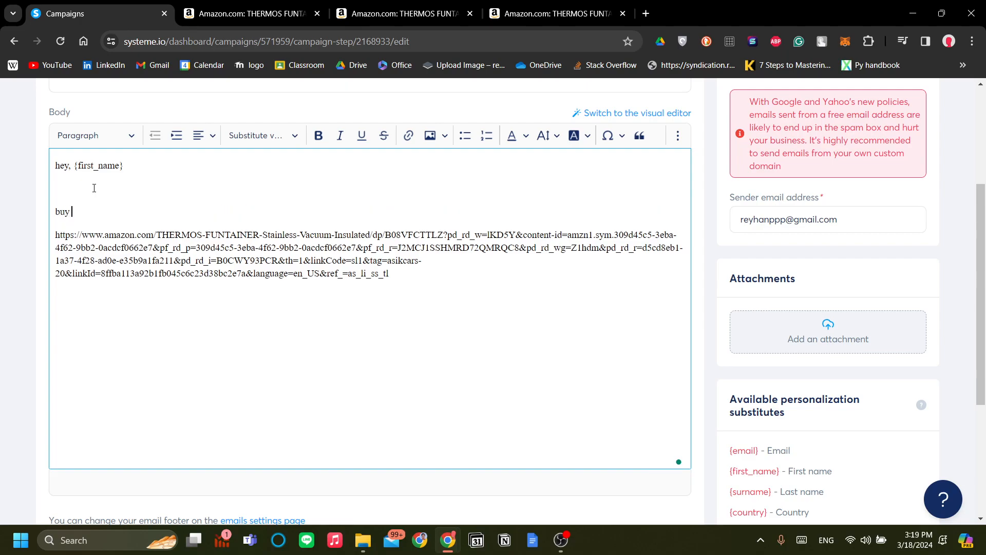
text(this now! or never…)
Step: Review the product link in the email body and the rest of the email page
click(96, 234)
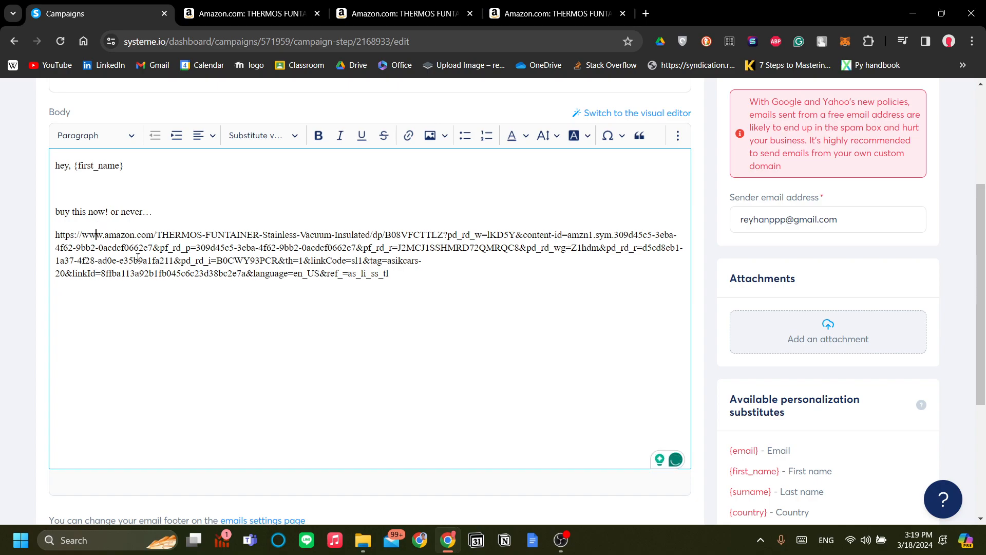
drag(414, 303, 25, 251)
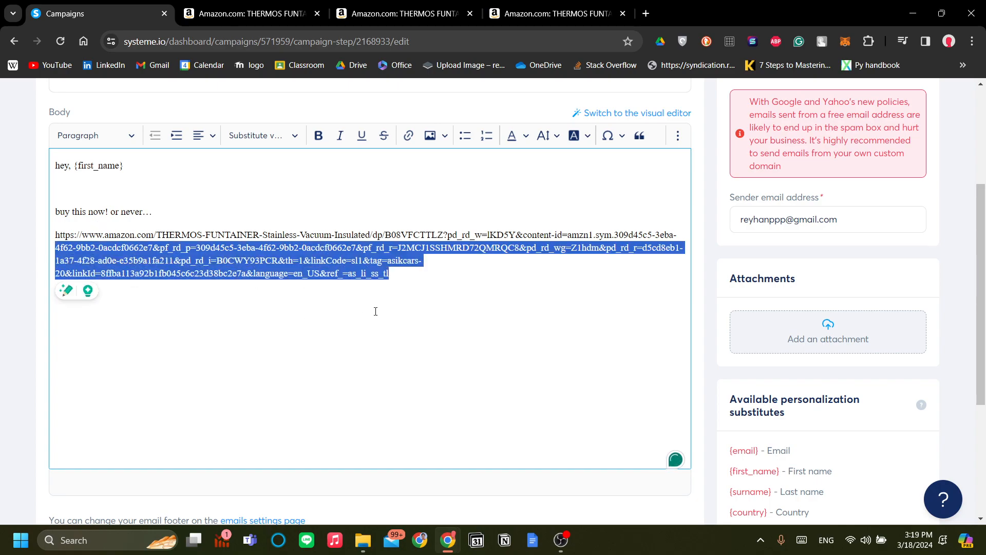
click(379, 314)
click(416, 355)
scroll(414, 361, down, 4)
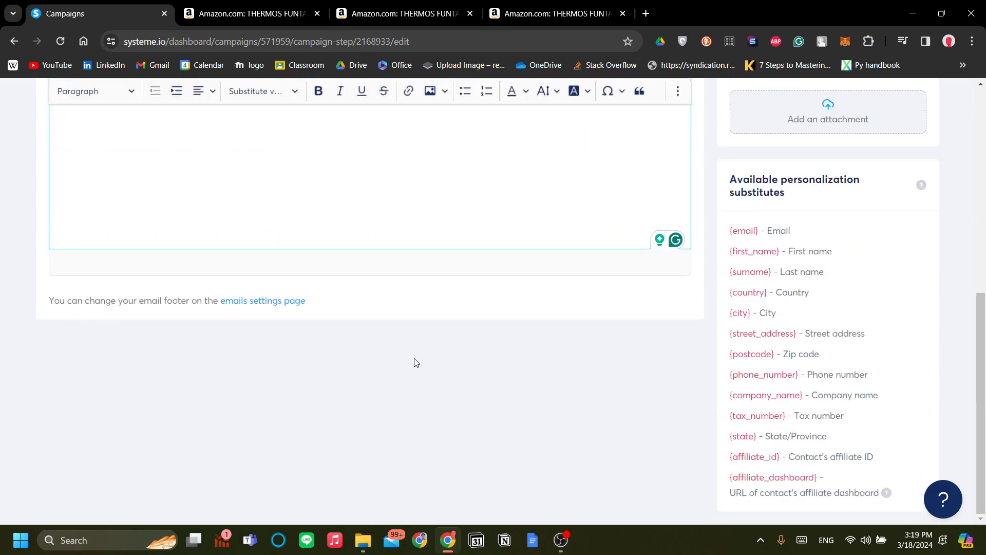
scroll(417, 391, up, 7)
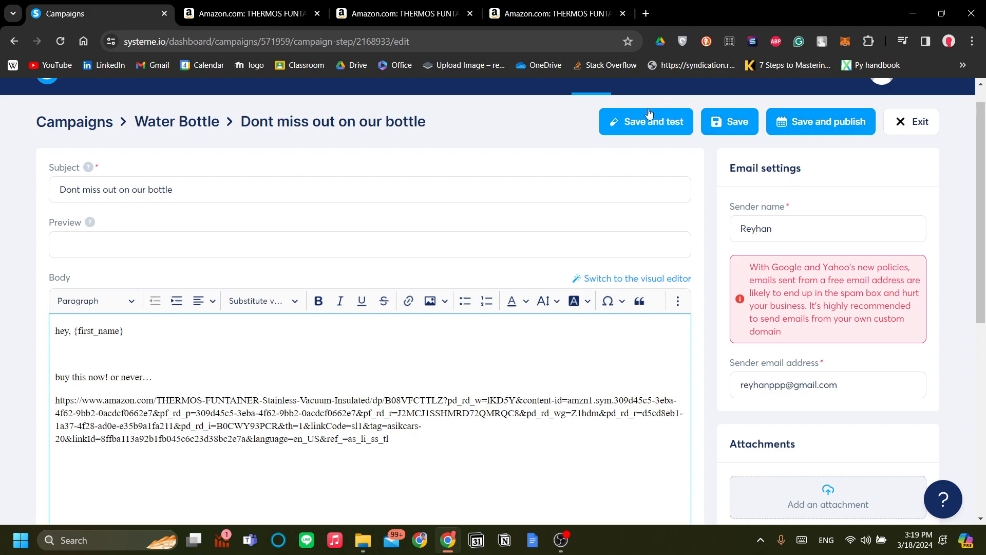
Step: Save and publish the "Dont miss out on our bottle" email with a delay of 0 days and no send-time or weekday restriction
click(824, 131)
click(436, 260)
click(517, 249)
click(553, 233)
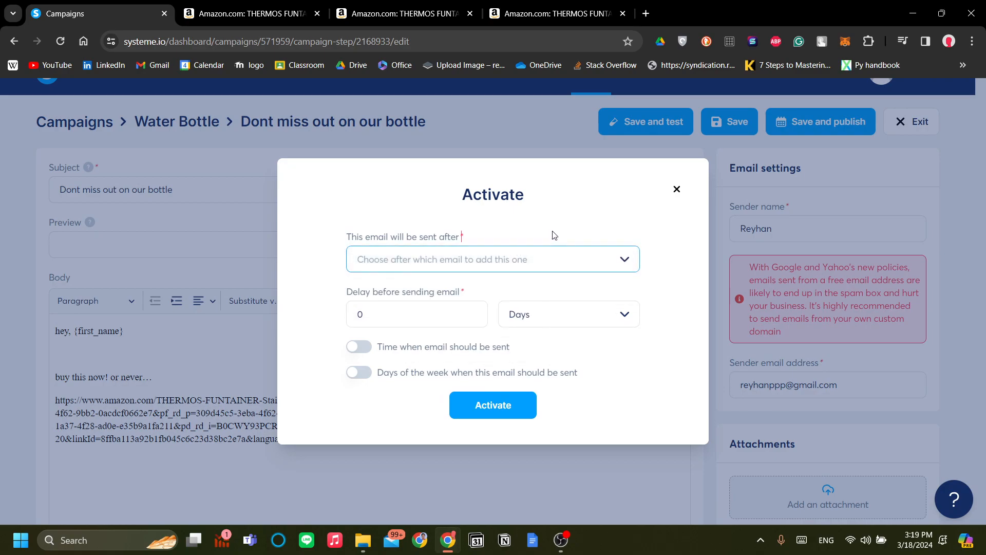
click(632, 268)
click(631, 289)
click(362, 374)
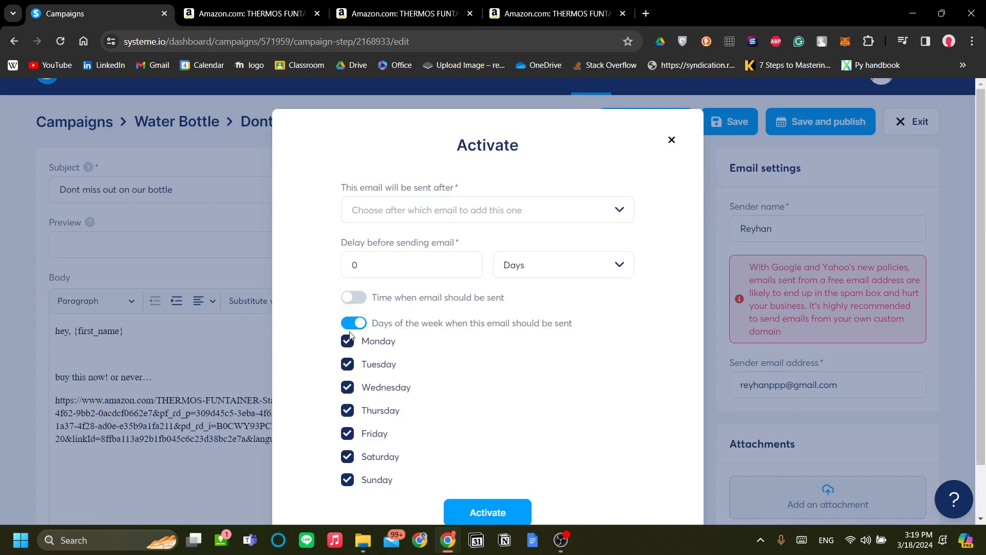
scroll(385, 445, down, 1)
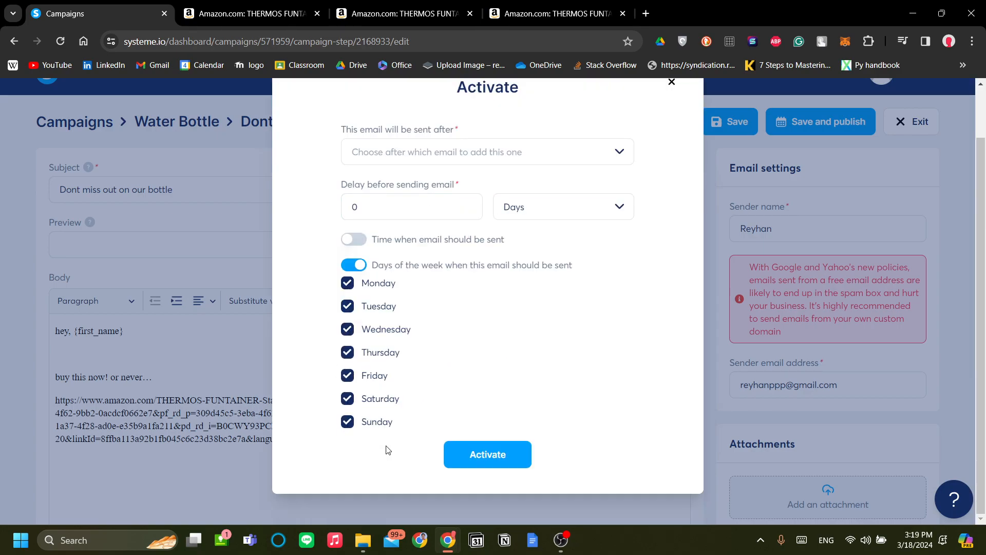
click(354, 264)
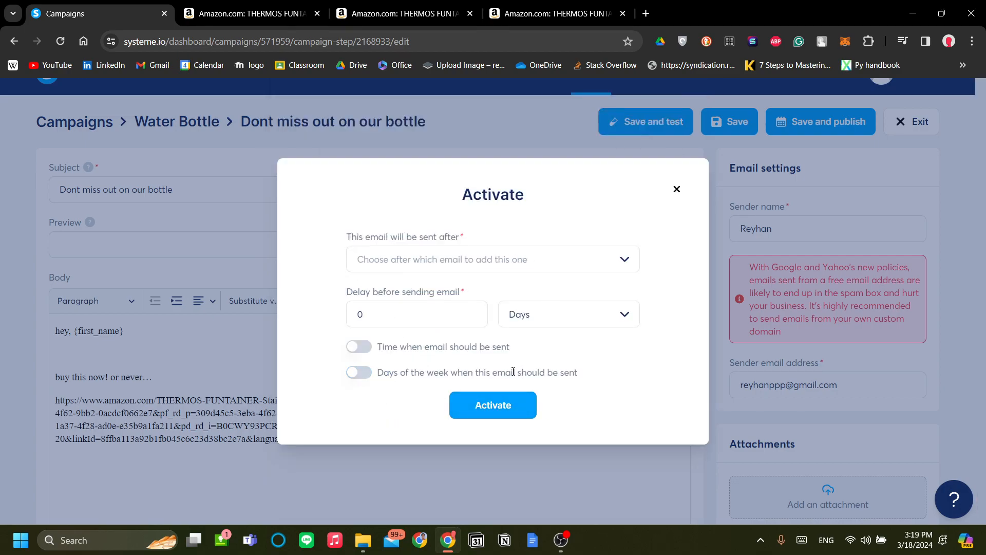
click(520, 413)
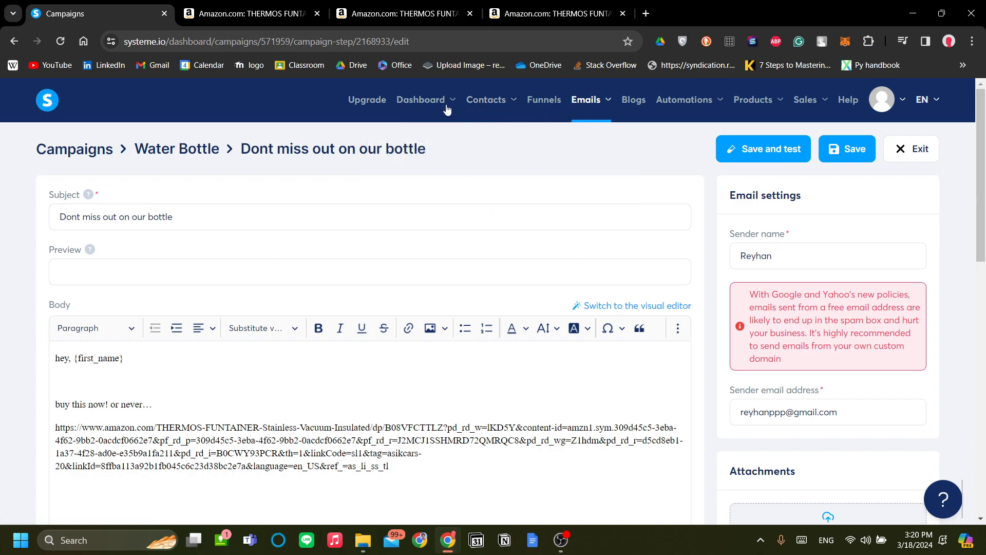
Step: Try to add an automation rule triggered by "Funnel step form subscribed" to the Marketing funnel's Email Collection step
click(544, 101)
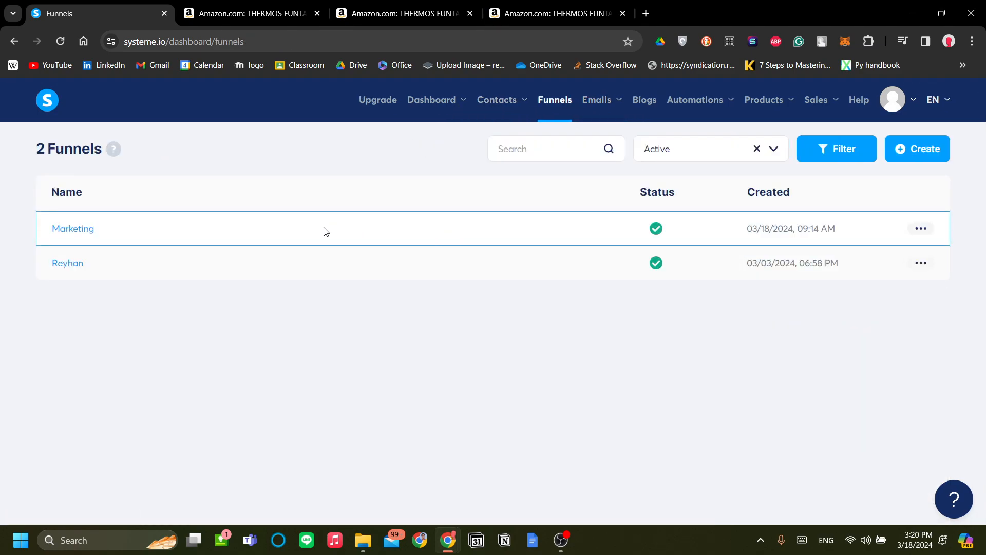
click(79, 231)
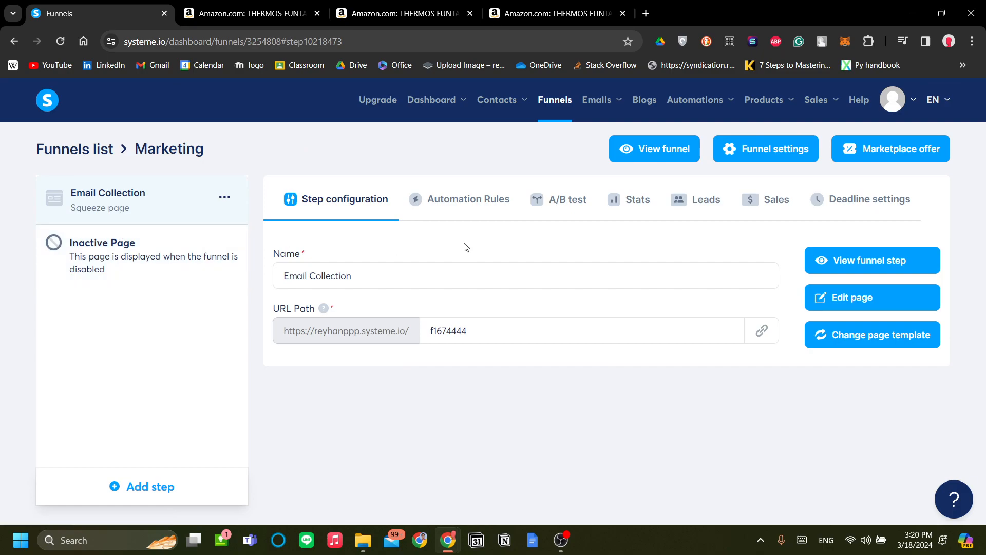
click(465, 203)
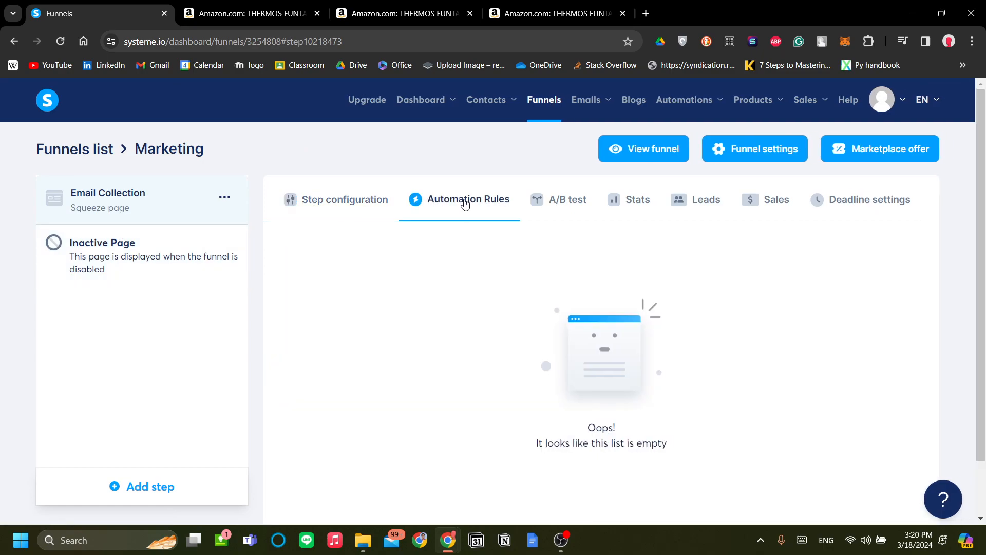
scroll(718, 260, down, 2)
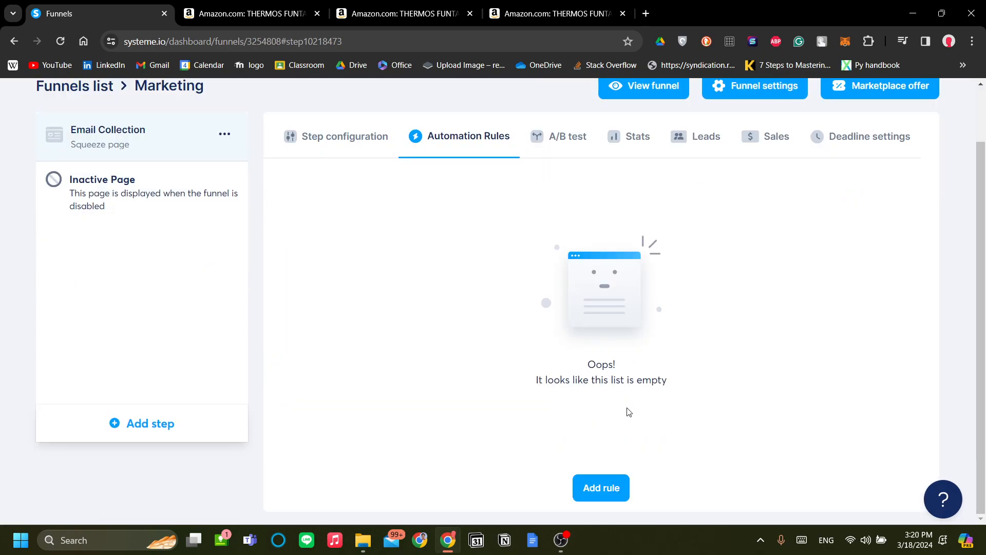
click(605, 488)
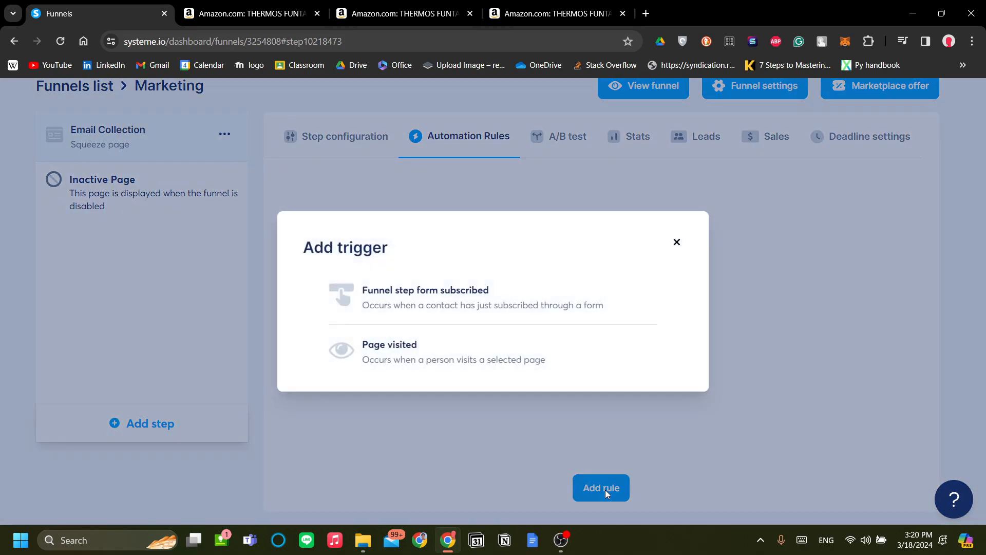
click(399, 296)
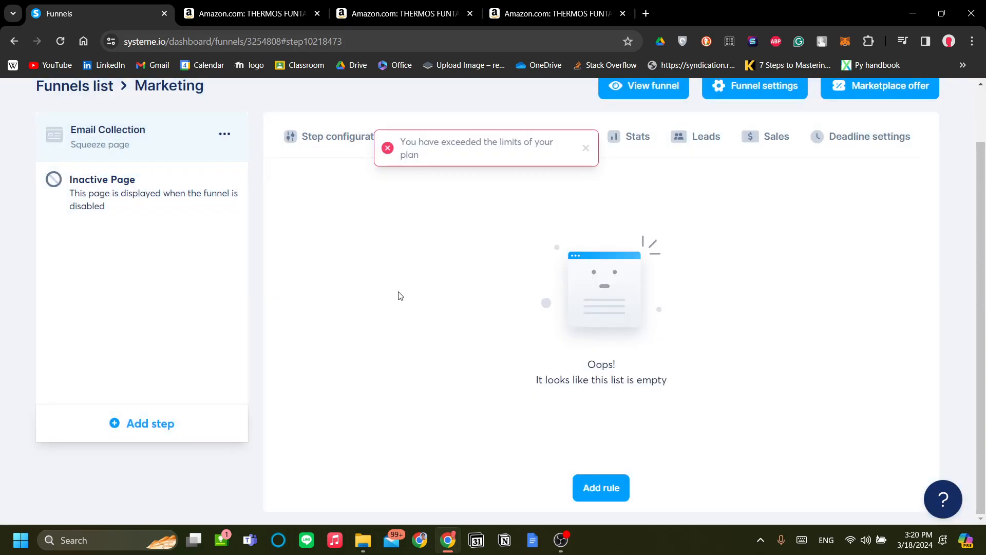
scroll(469, 221, up, 2)
scroll(483, 228, down, 2)
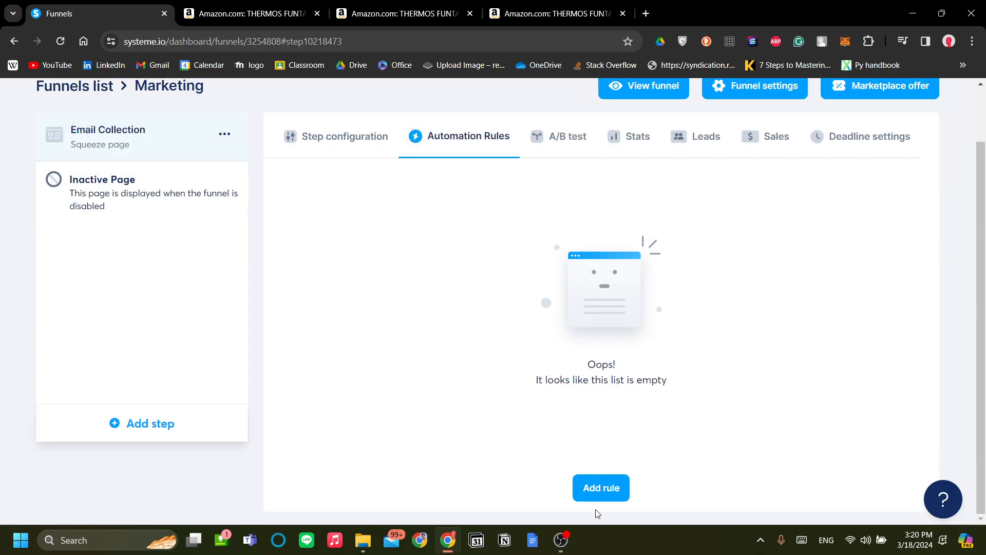
click(608, 490)
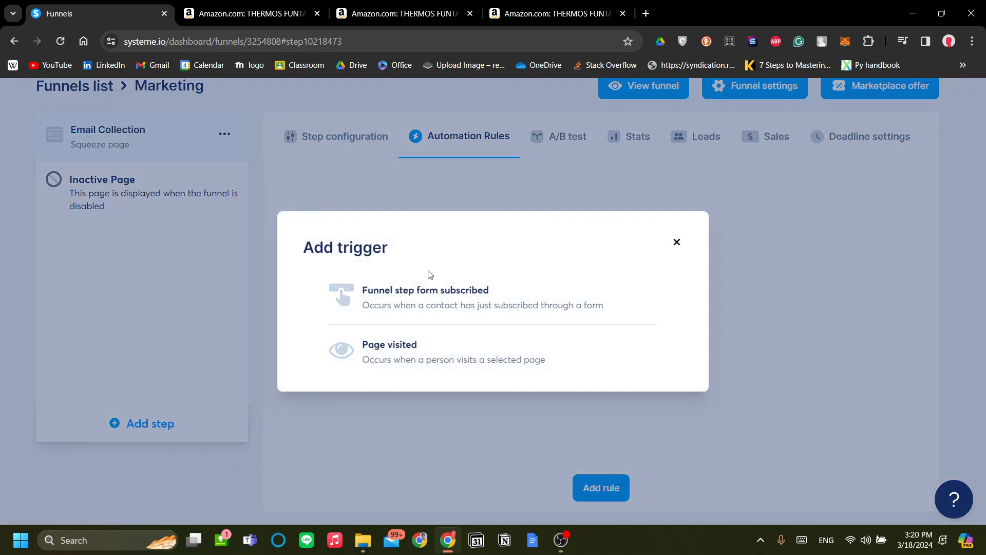
click(676, 242)
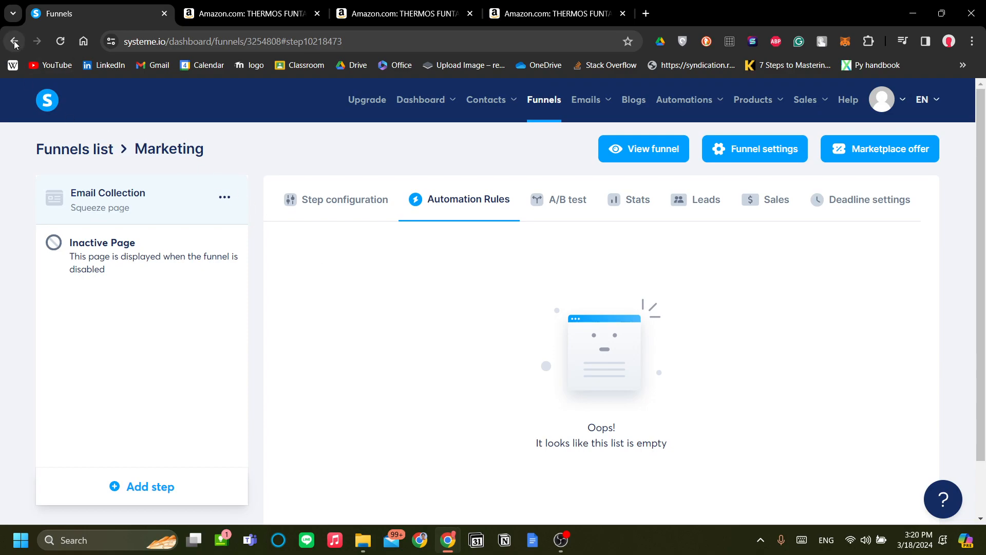
Step: In the other funnel's Landing Page form-subscription rule, add a Subscribe to campaign action and set the first action's campaign to Water Bottle
click(555, 103)
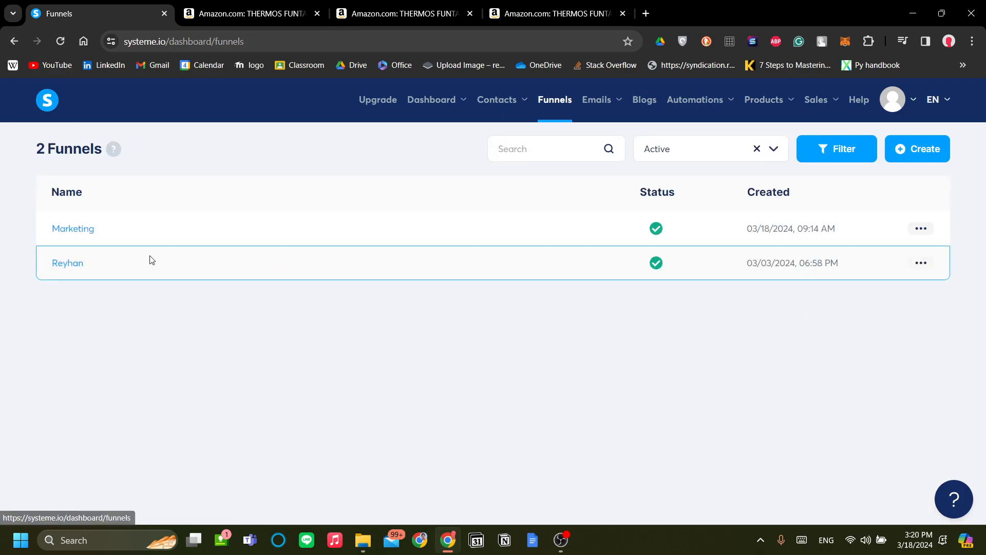
click(67, 263)
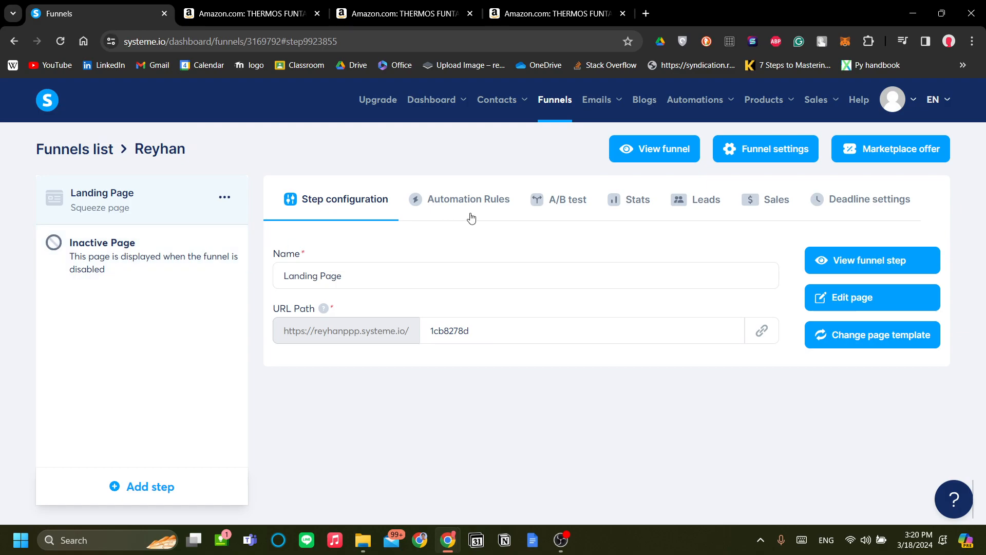
click(471, 215)
click(432, 281)
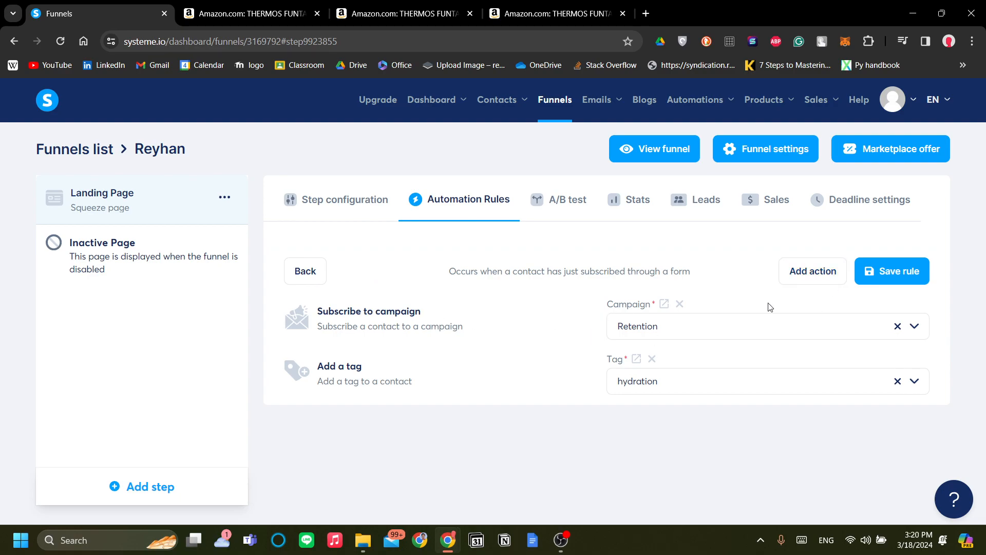
click(786, 284)
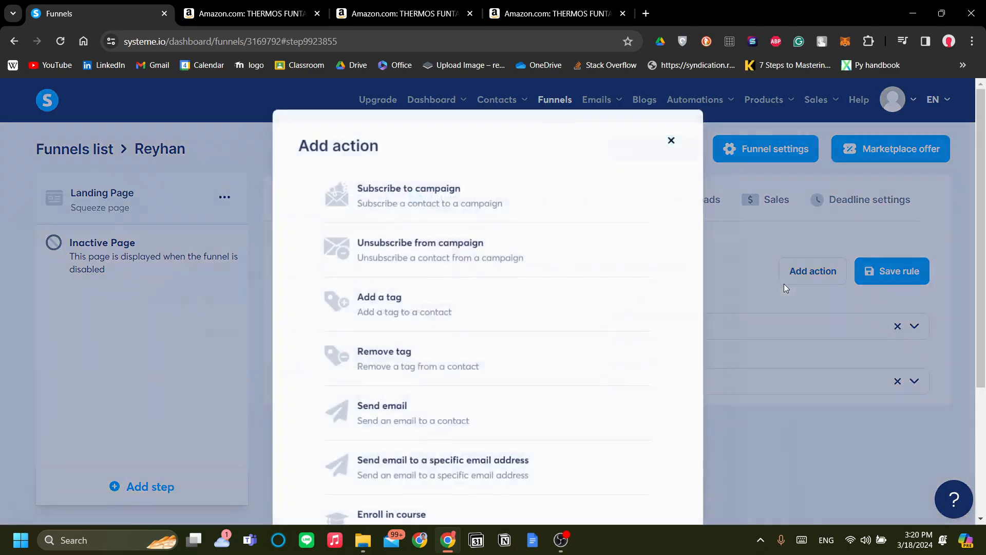
click(363, 200)
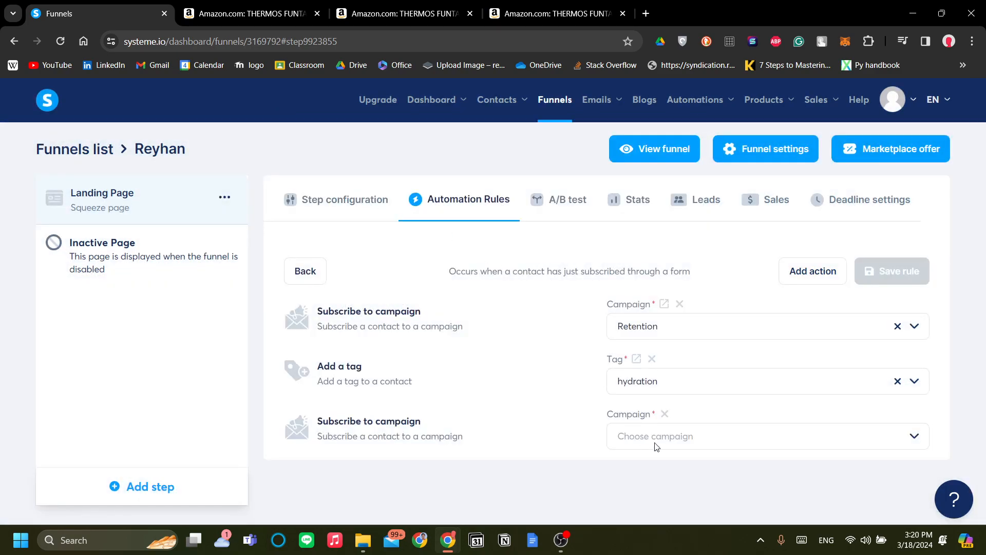
click(723, 324)
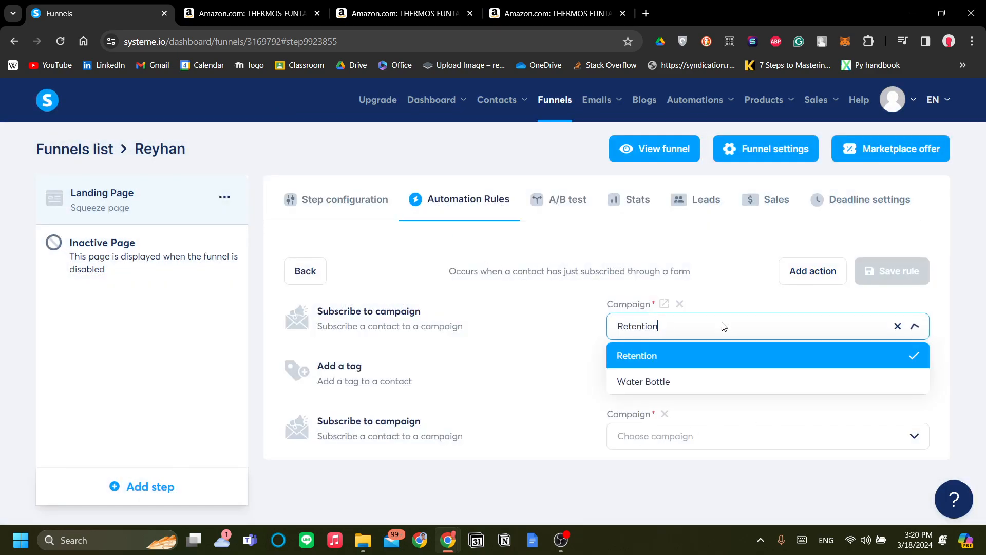
click(686, 382)
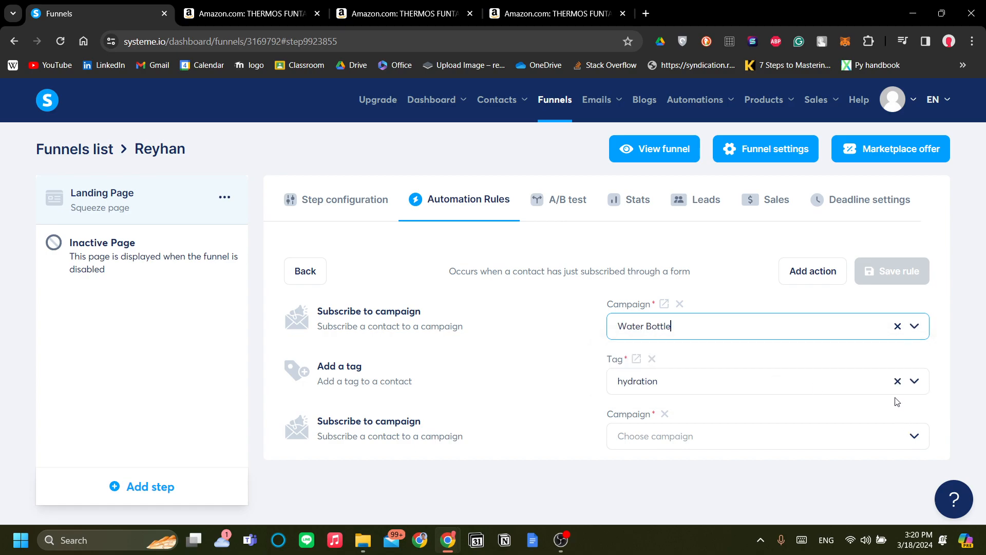